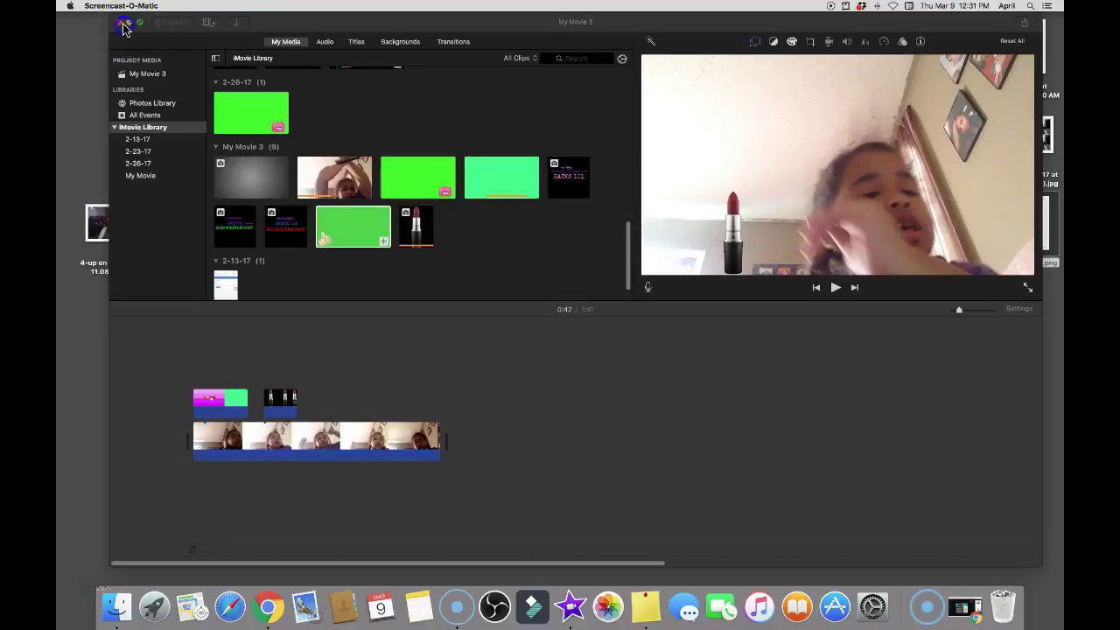
Step: Widen the iMovie window and select the lipstick overlay clip in the My Movie 3 timeline
drag(283, 27, 263, 37)
drag(87, 338, 56, 333)
click(224, 400)
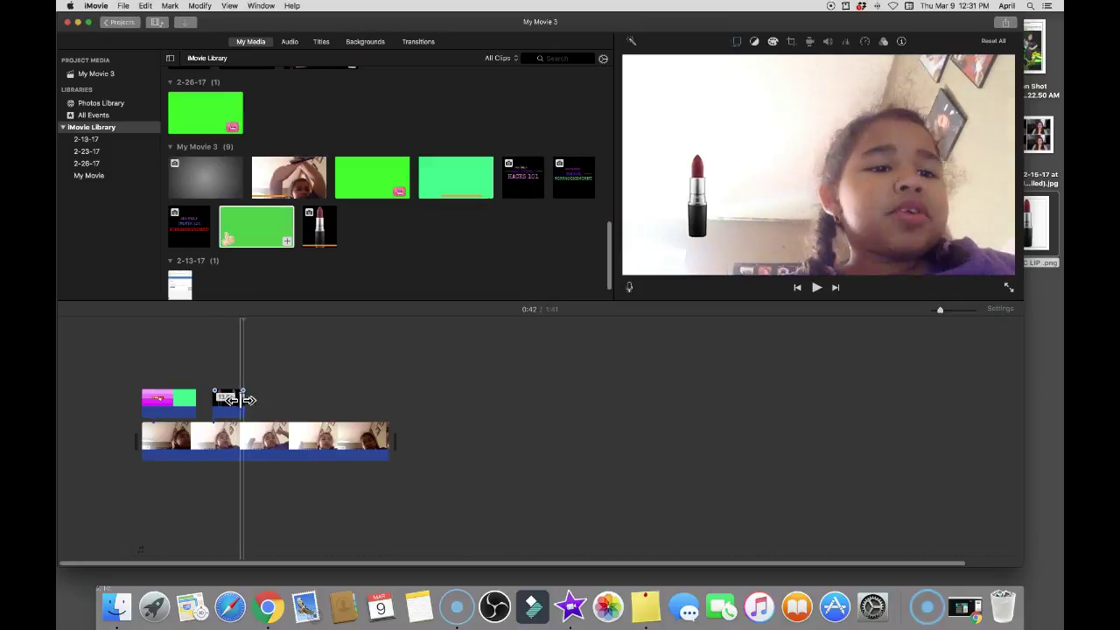
click(239, 404)
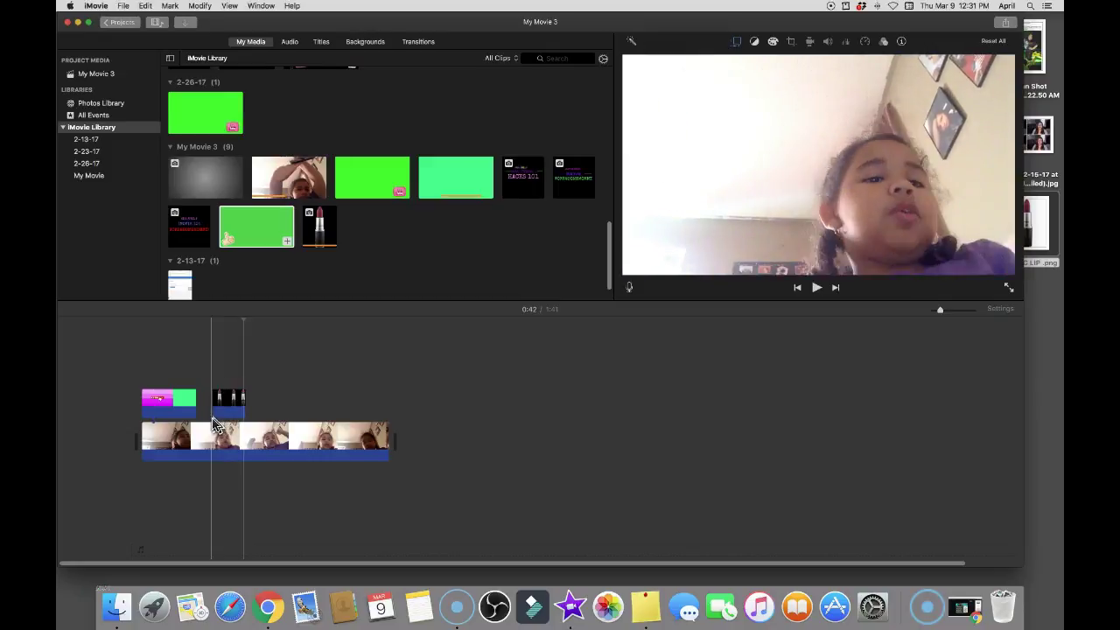
click(219, 400)
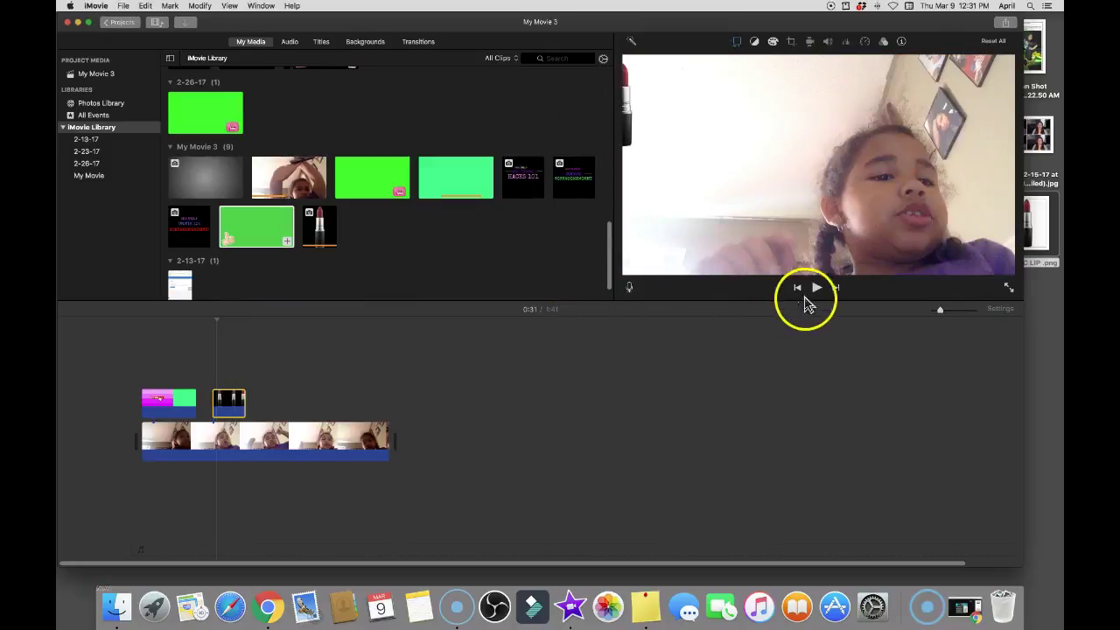
Step: Preview the project from the lipstick clip to about 0:49, then widen the iMovie window rightward
click(817, 288)
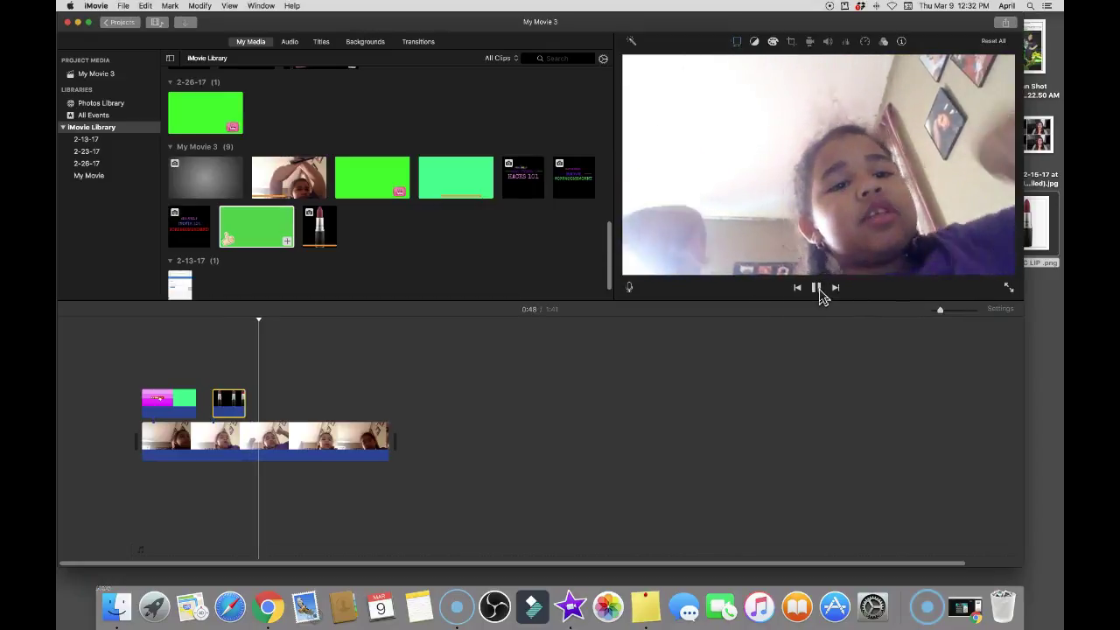
click(817, 291)
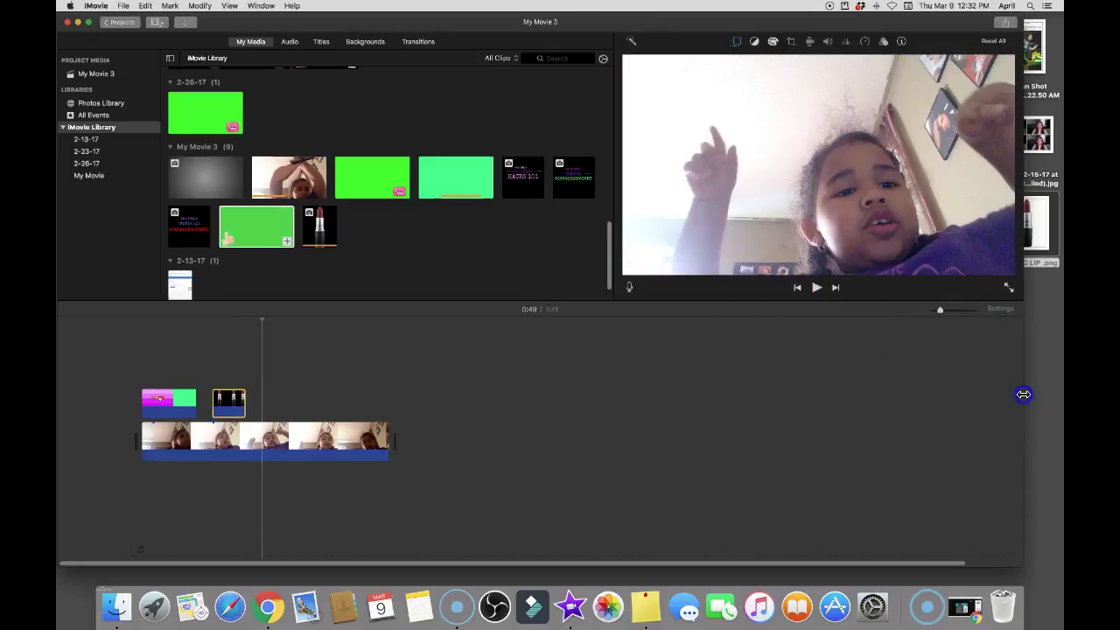
drag(1036, 396, 1053, 402)
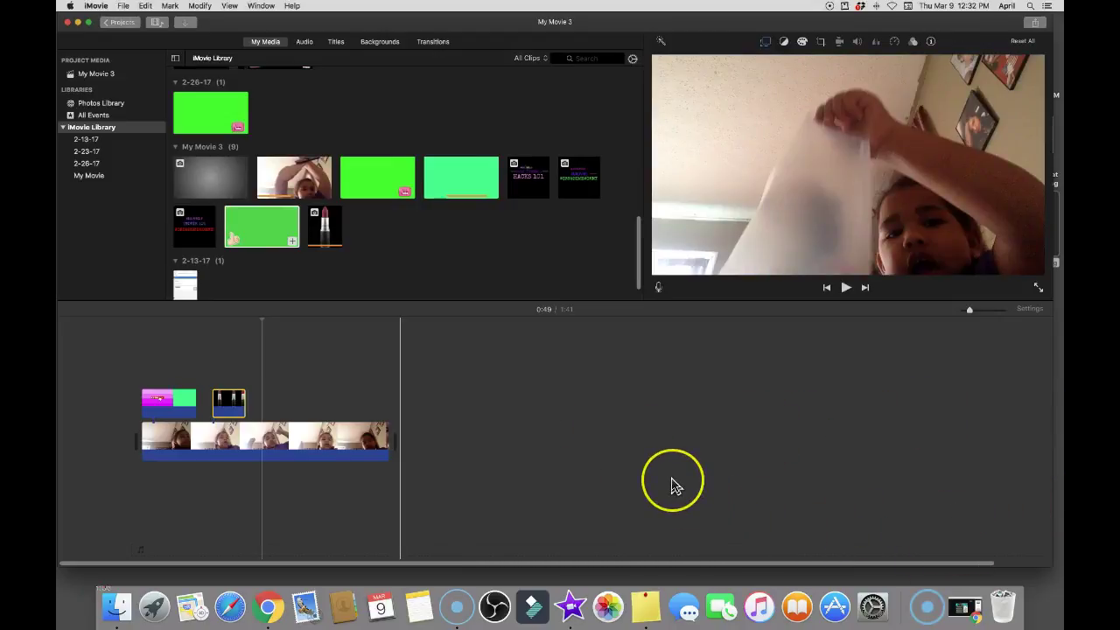
Step: Open the Desktop image 3113679_fpx.jpeg in the Pixlr Editor browser window
click(957, 602)
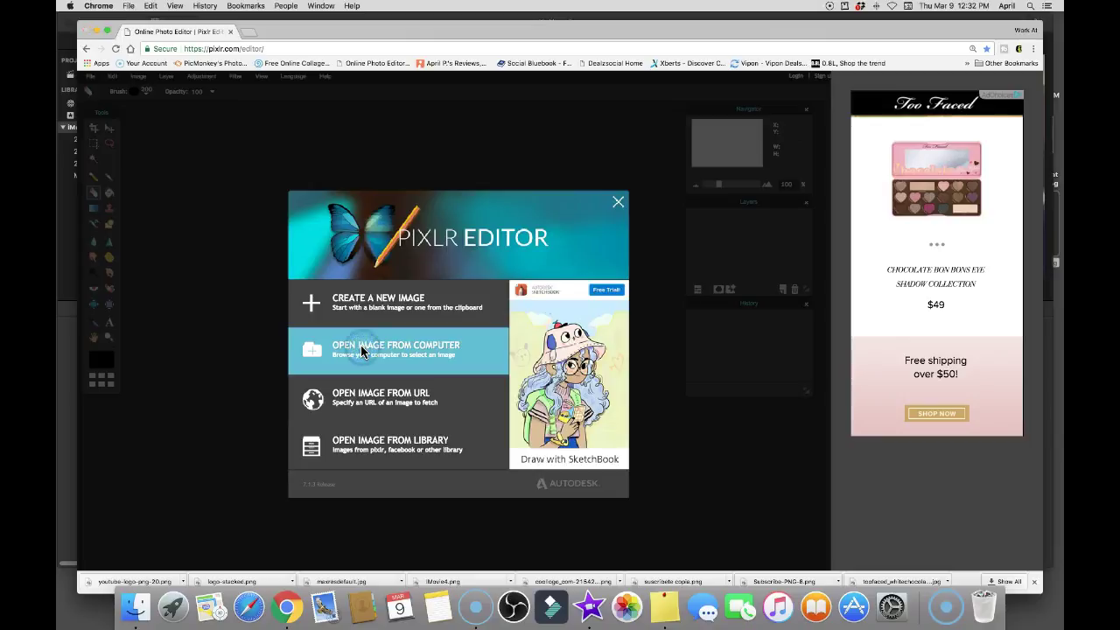
click(362, 349)
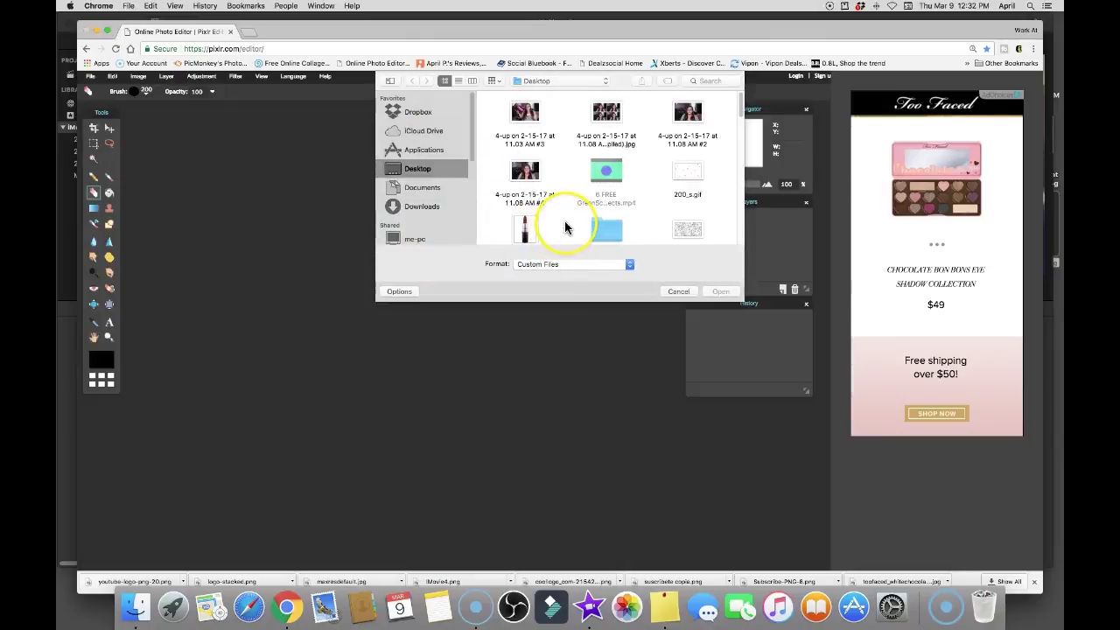
scroll(564, 227, down, 2)
click(519, 183)
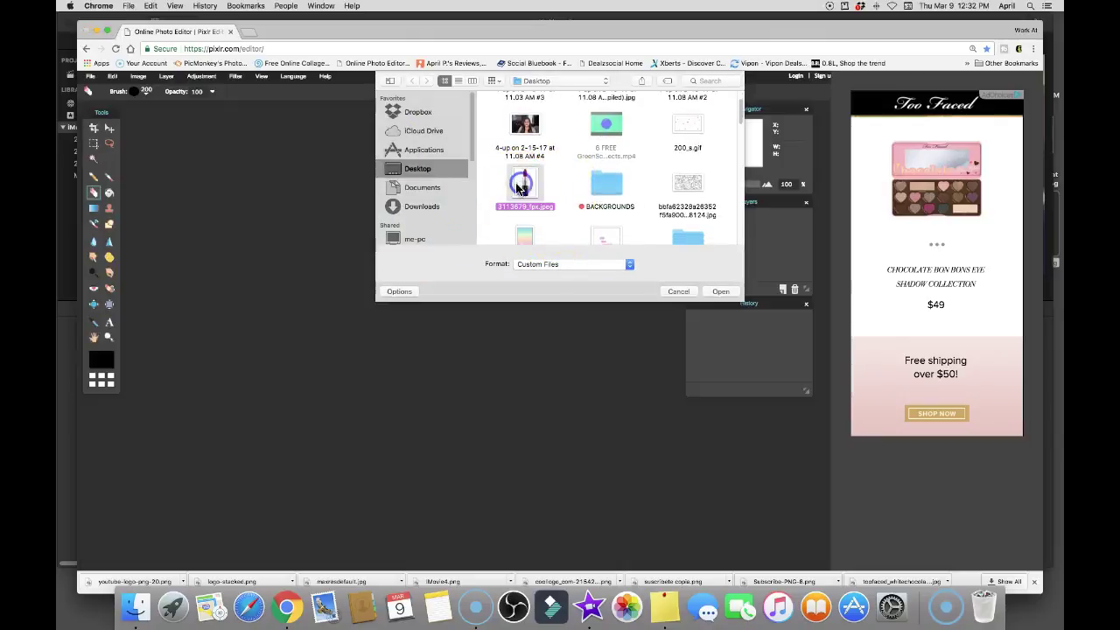
click(716, 292)
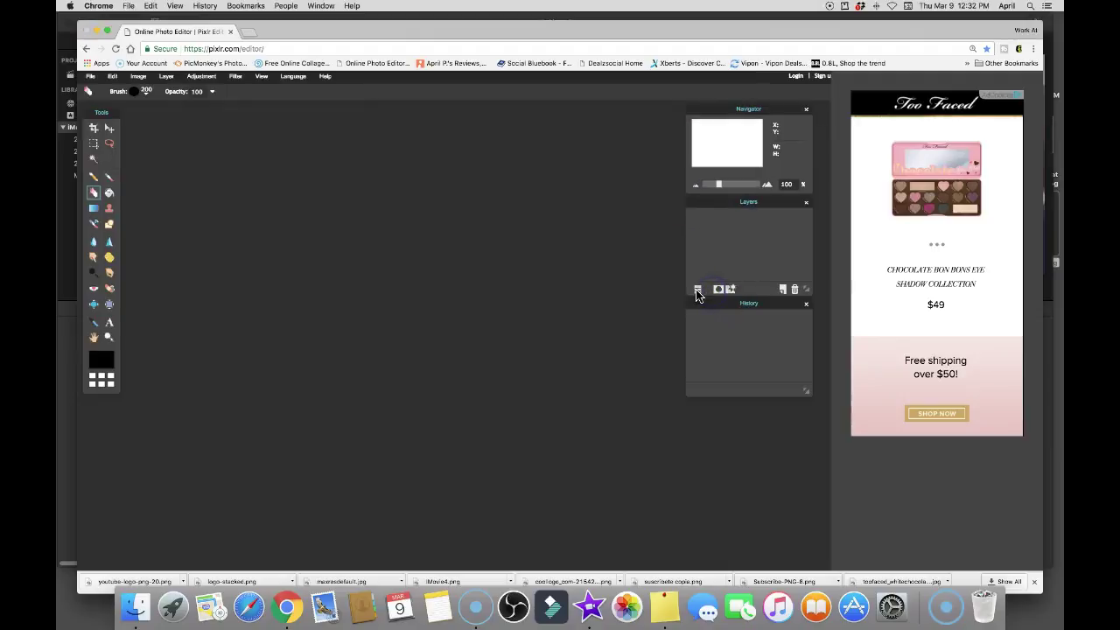
Step: Add empty Layer 1, move the lipstick layer above it, and centre the image window
click(782, 290)
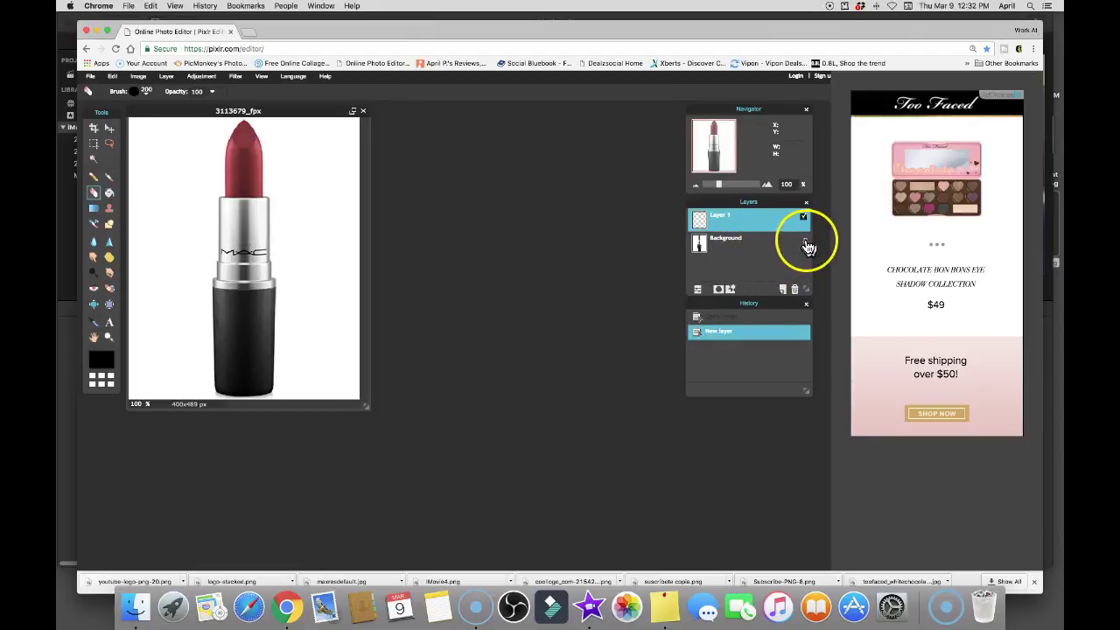
click(805, 245)
drag(808, 249, 735, 226)
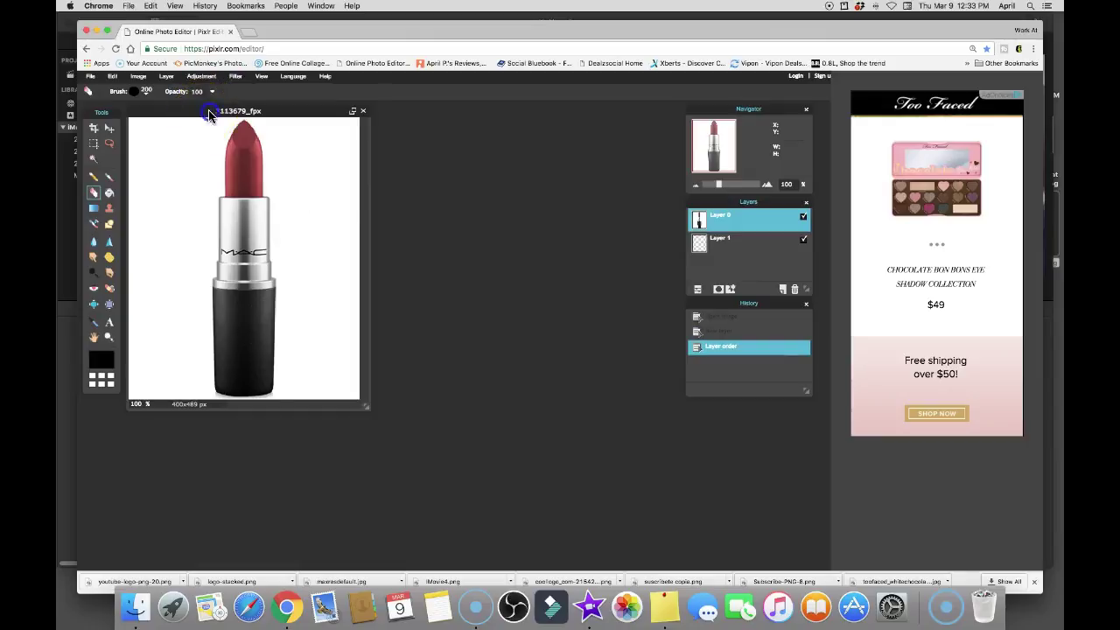
drag(210, 115, 372, 174)
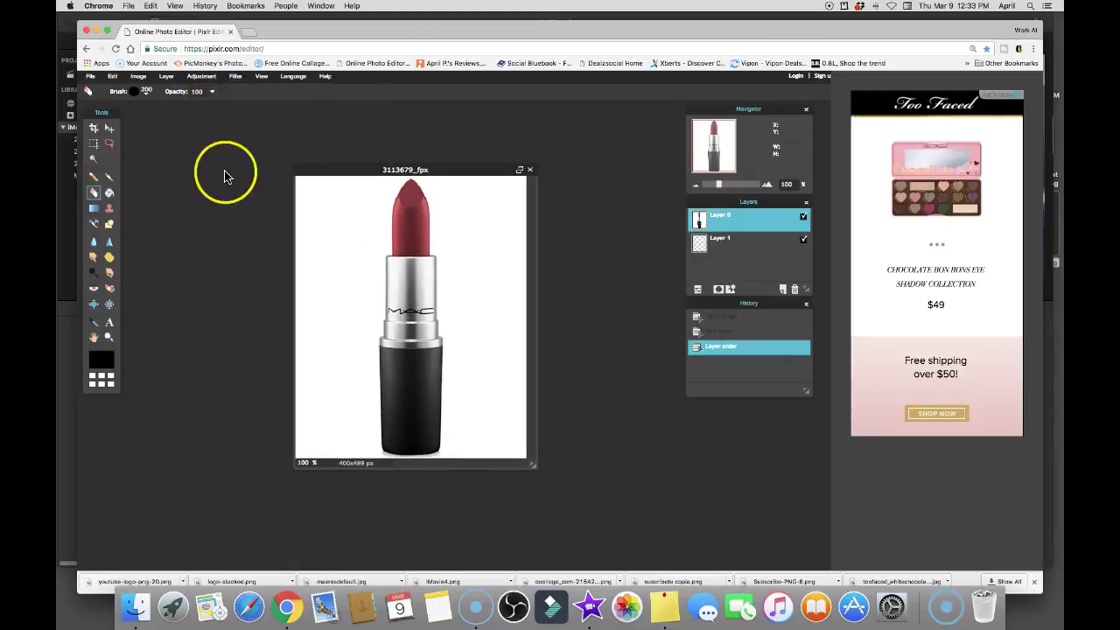
Step: Magic-wand the white background and erase it with a 200 px eraser brush
click(94, 161)
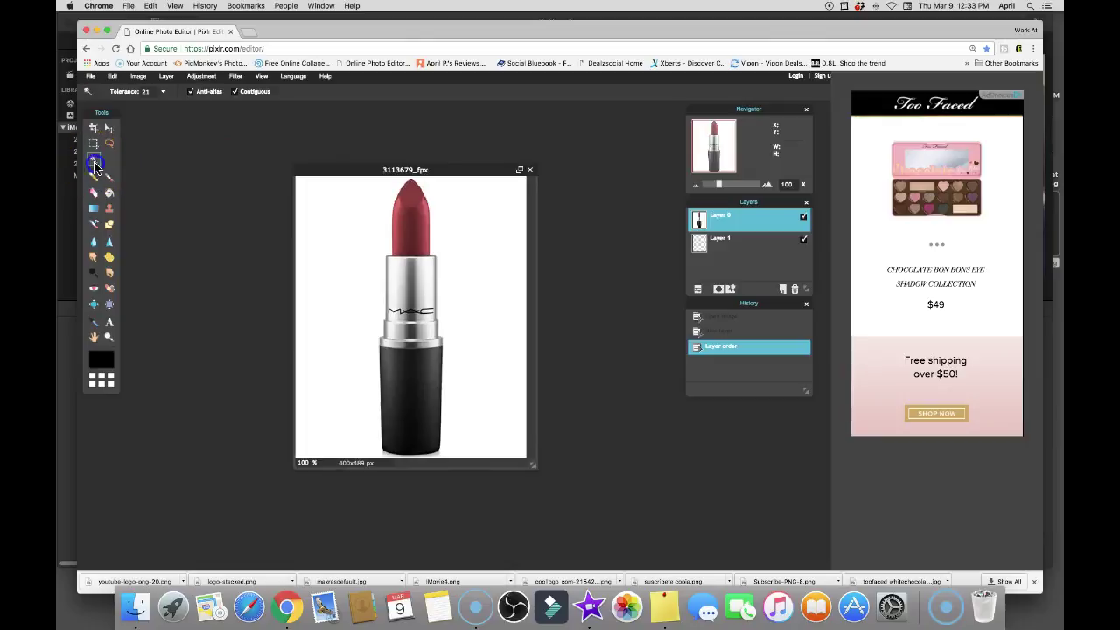
click(350, 249)
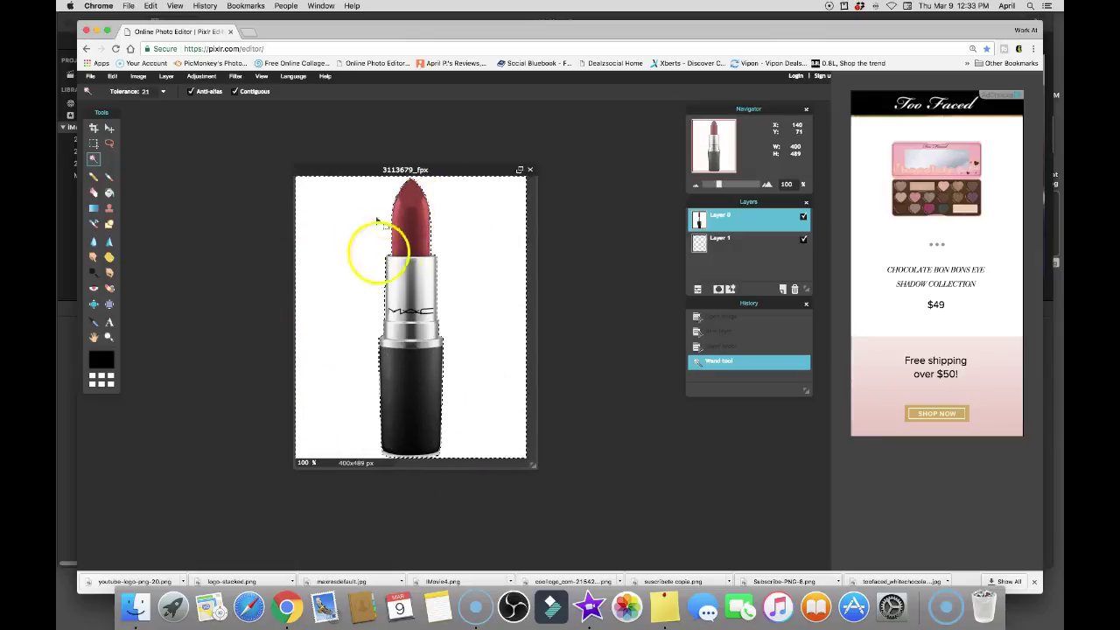
click(92, 196)
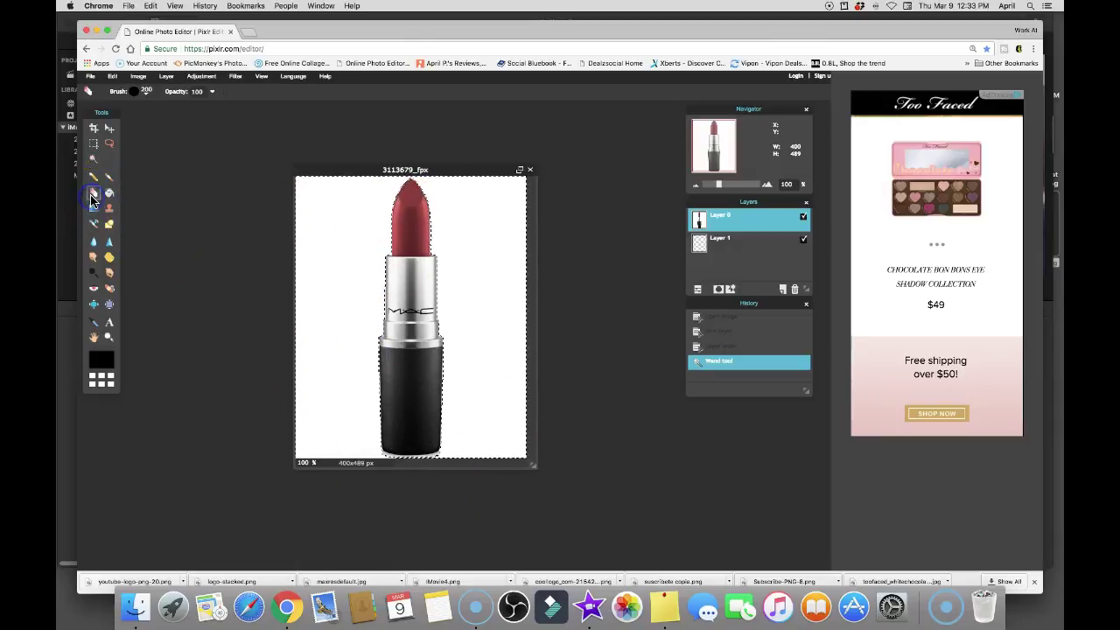
click(145, 92)
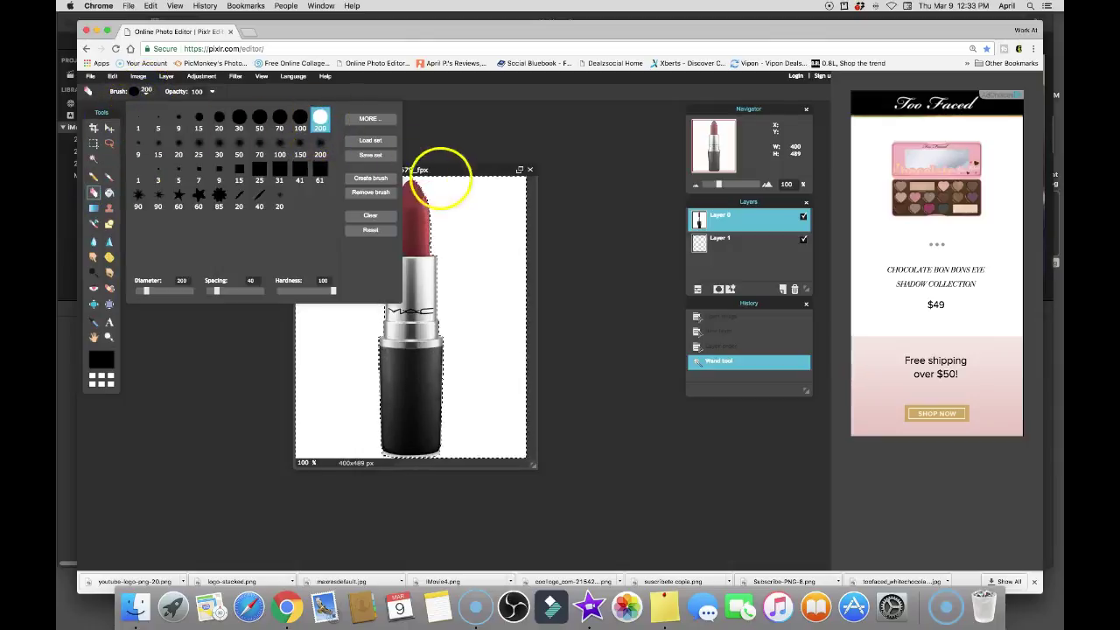
drag(464, 194, 520, 208)
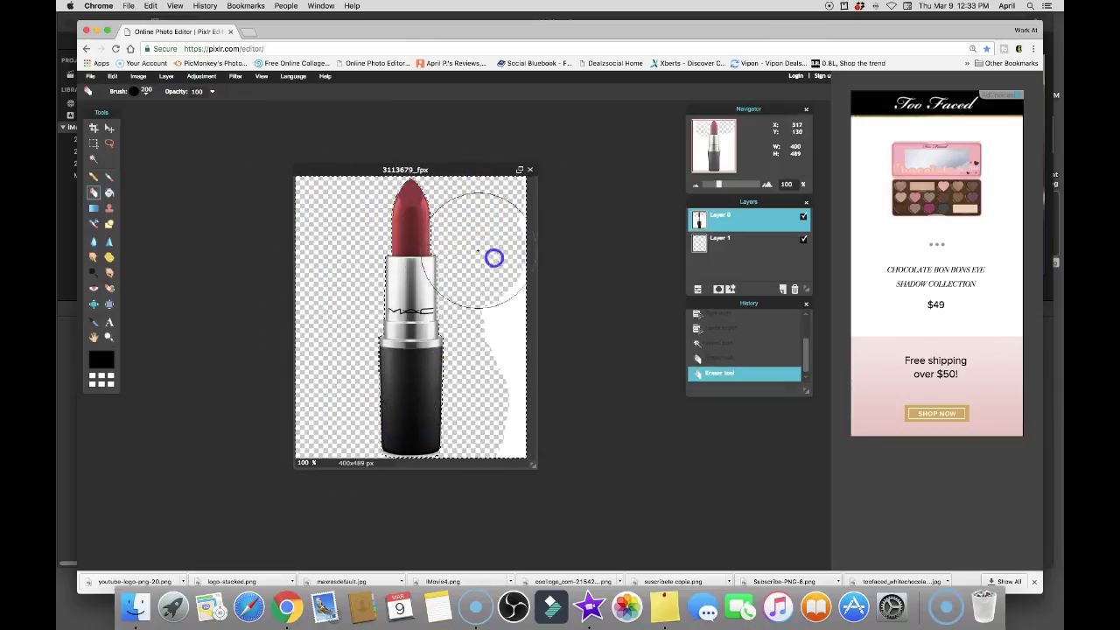
mouse_move(324, 417)
mouse_down()
mouse_move(305, 237)
mouse_move(450, 219)
mouse_up()
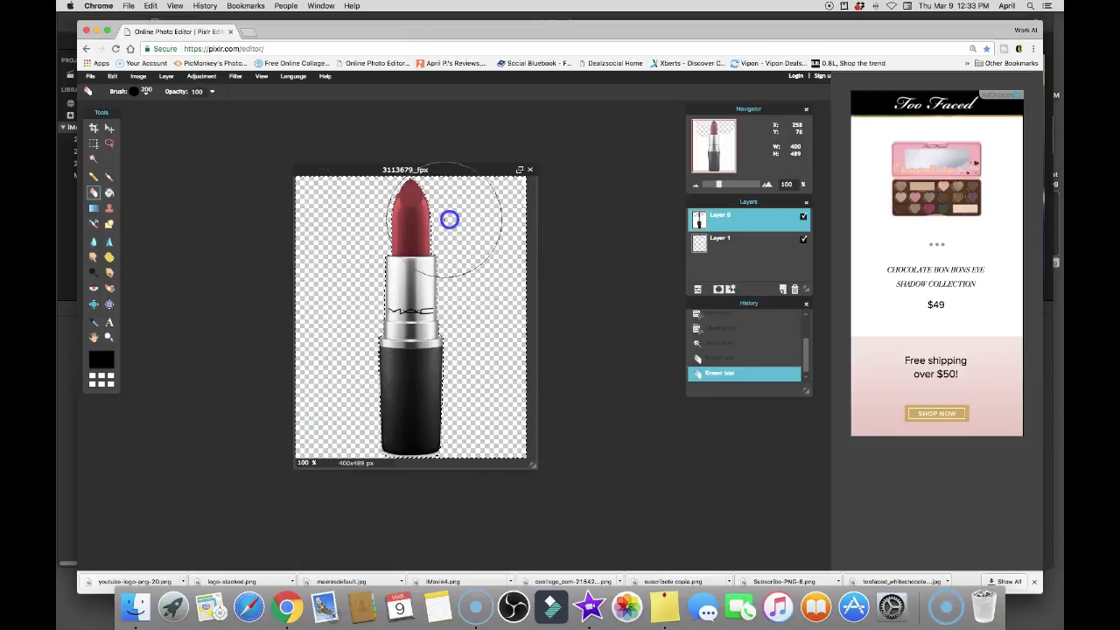
Step: Start saving 3113679_fpx with the format set to PNG (Transparent, full quality)
click(90, 77)
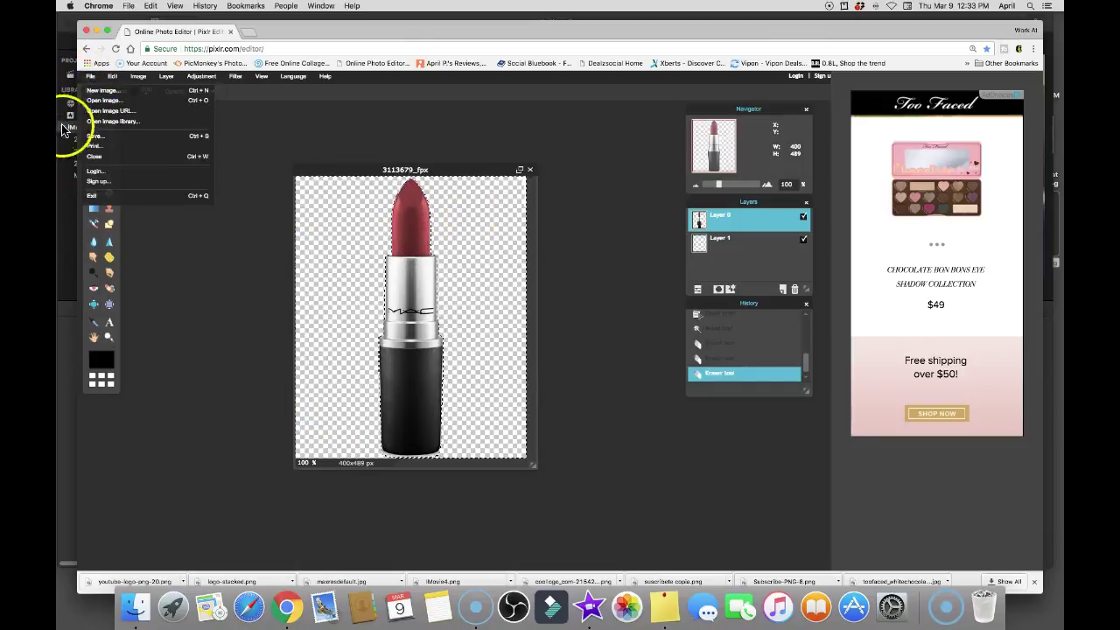
click(94, 135)
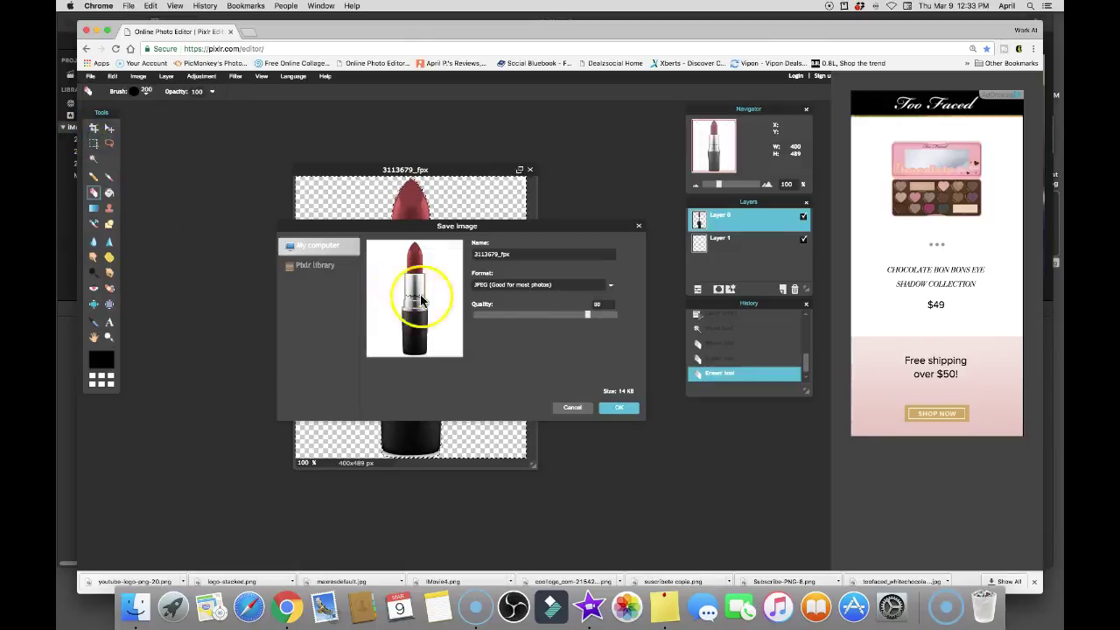
drag(587, 313, 628, 320)
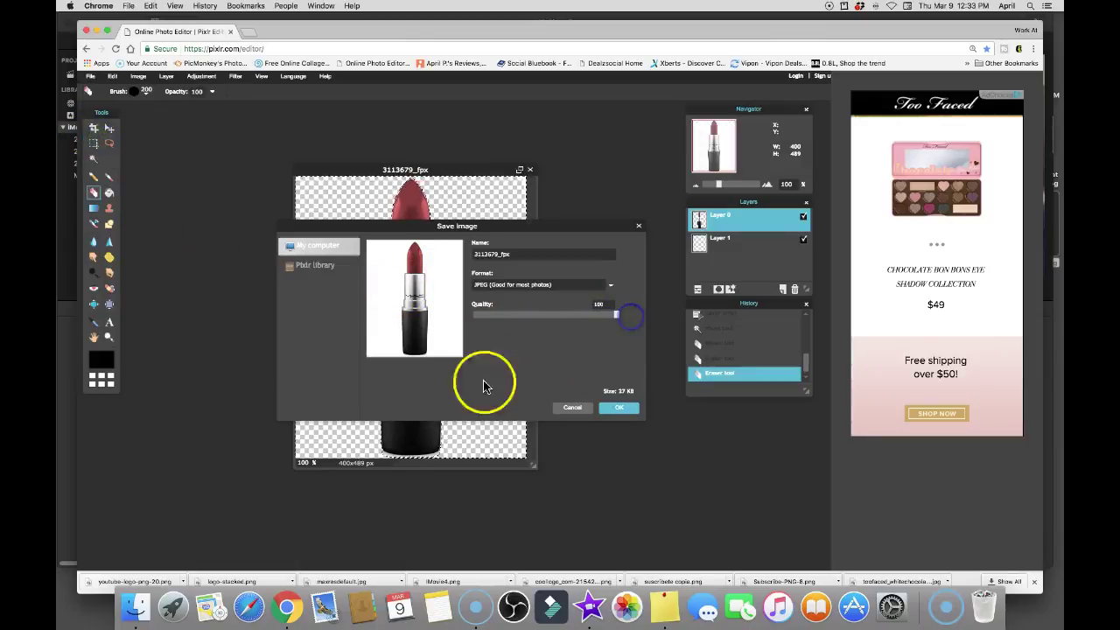
click(505, 287)
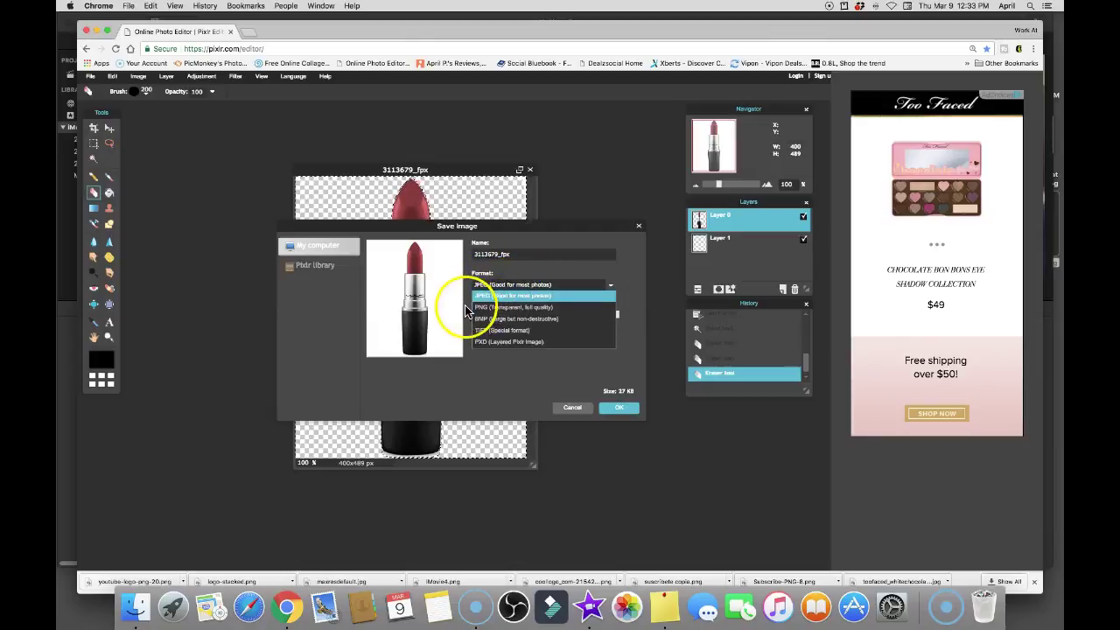
click(499, 307)
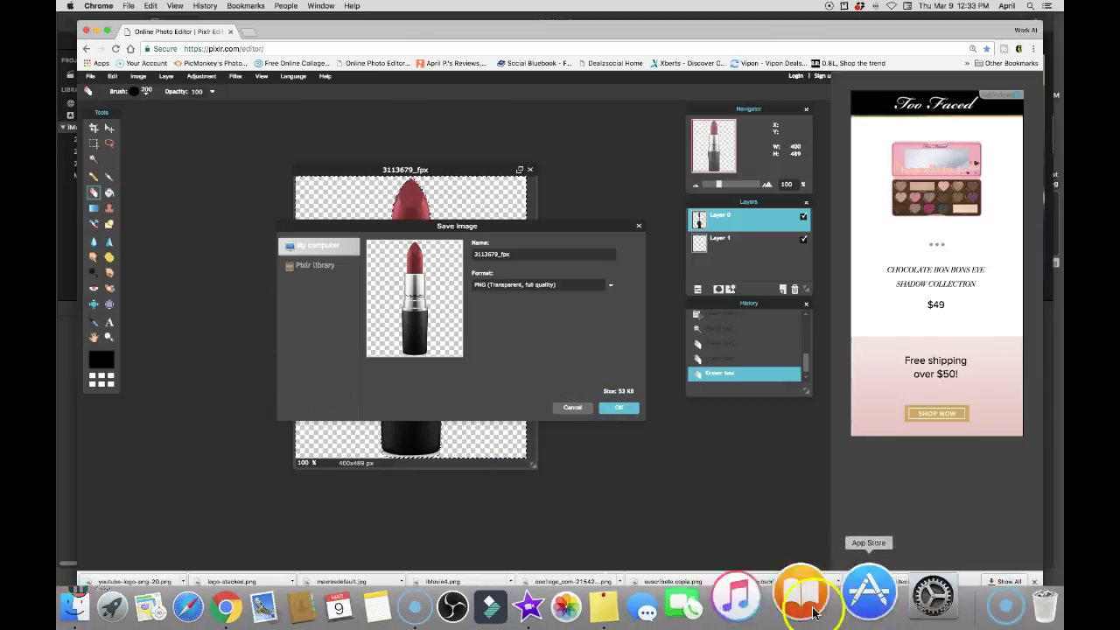
Step: Drop the lipstick clip above the main footage near 1:11 and lengthen it to about 30 seconds
click(588, 608)
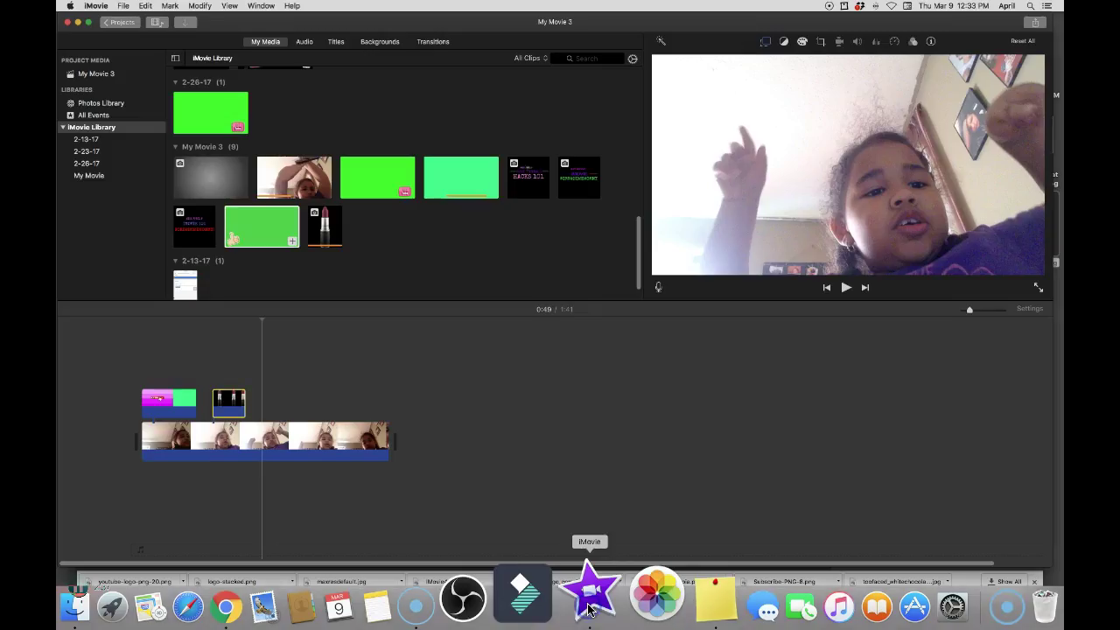
click(263, 214)
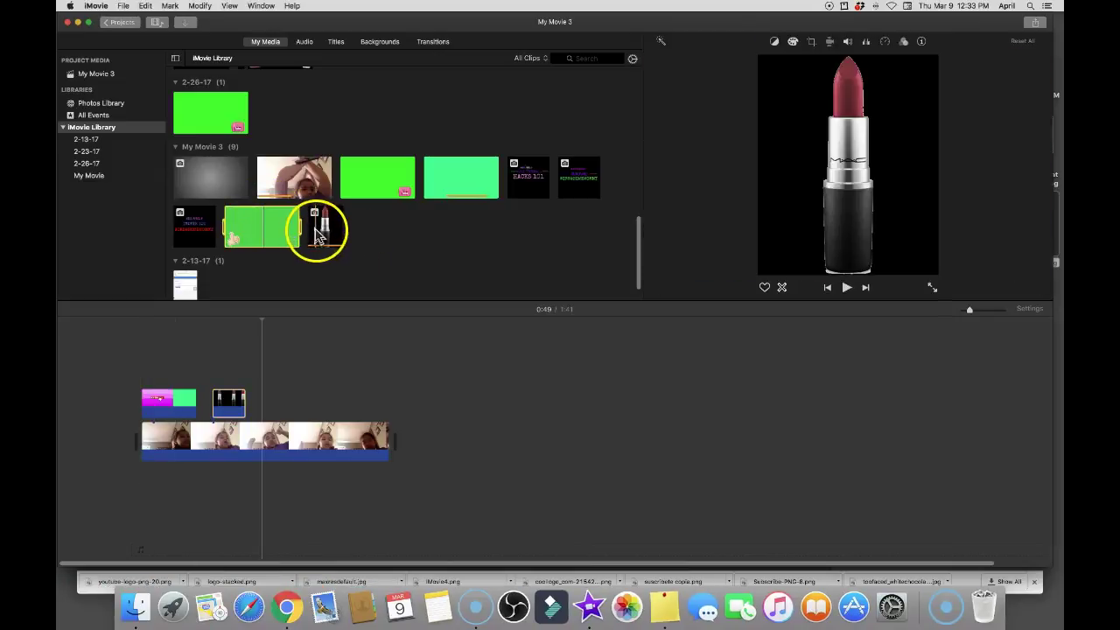
mouse_move(317, 235)
mouse_down()
mouse_move(338, 376)
mouse_move(301, 374)
mouse_move(328, 388)
mouse_move(300, 382)
mouse_move(319, 407)
mouse_move(385, 410)
mouse_up()
click(308, 374)
click(327, 400)
click(368, 398)
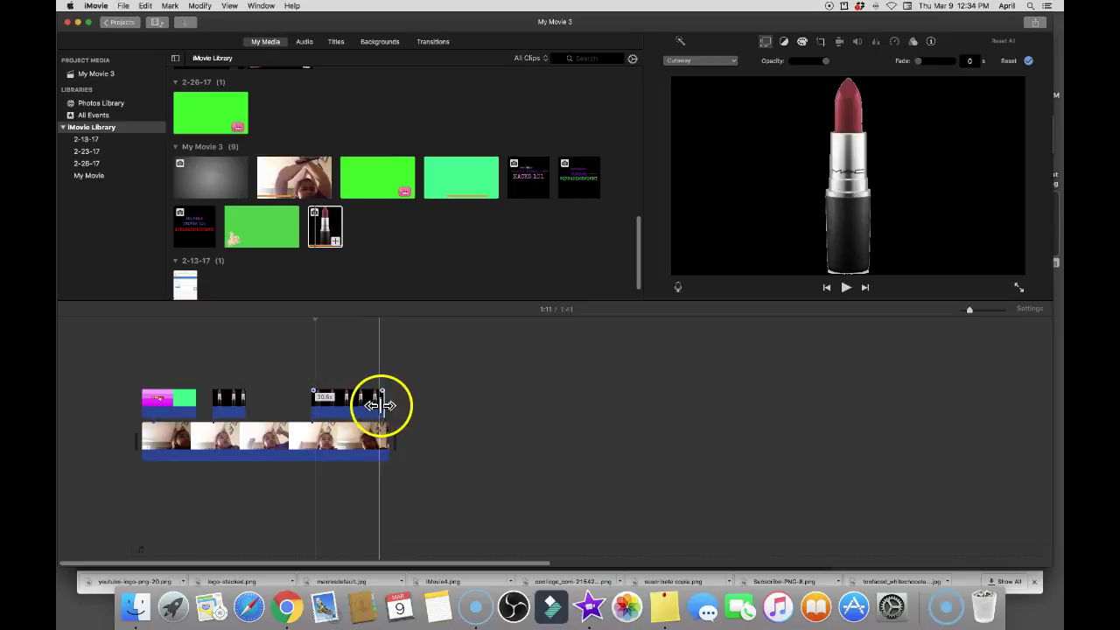
Step: Shorten the lipstick cutaway and set its overlay style to Picture in Picture
drag(381, 405, 346, 406)
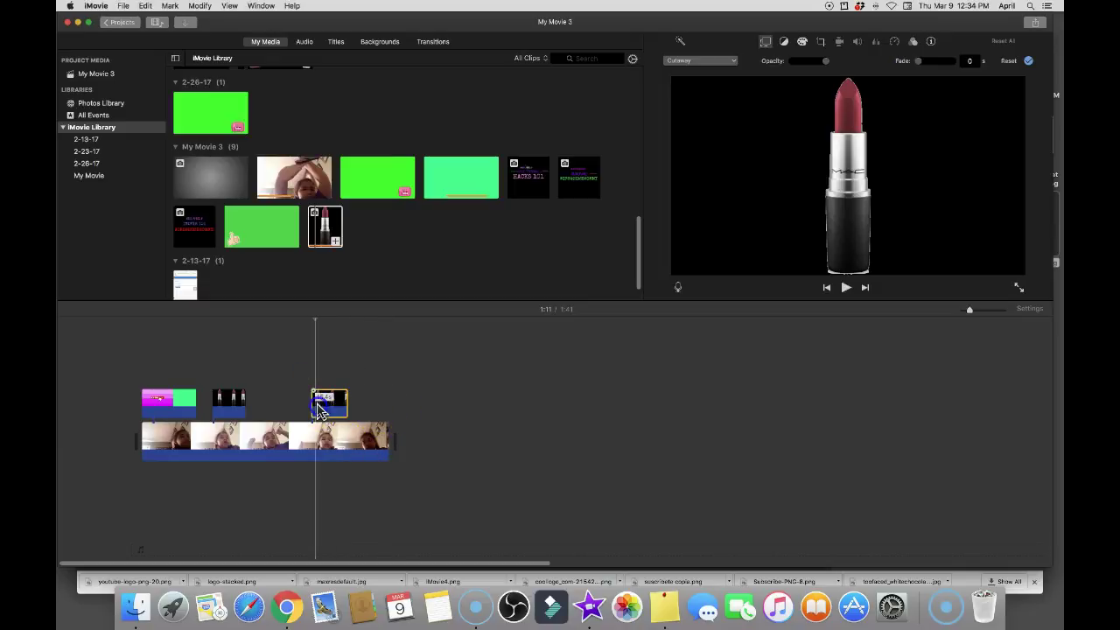
click(714, 63)
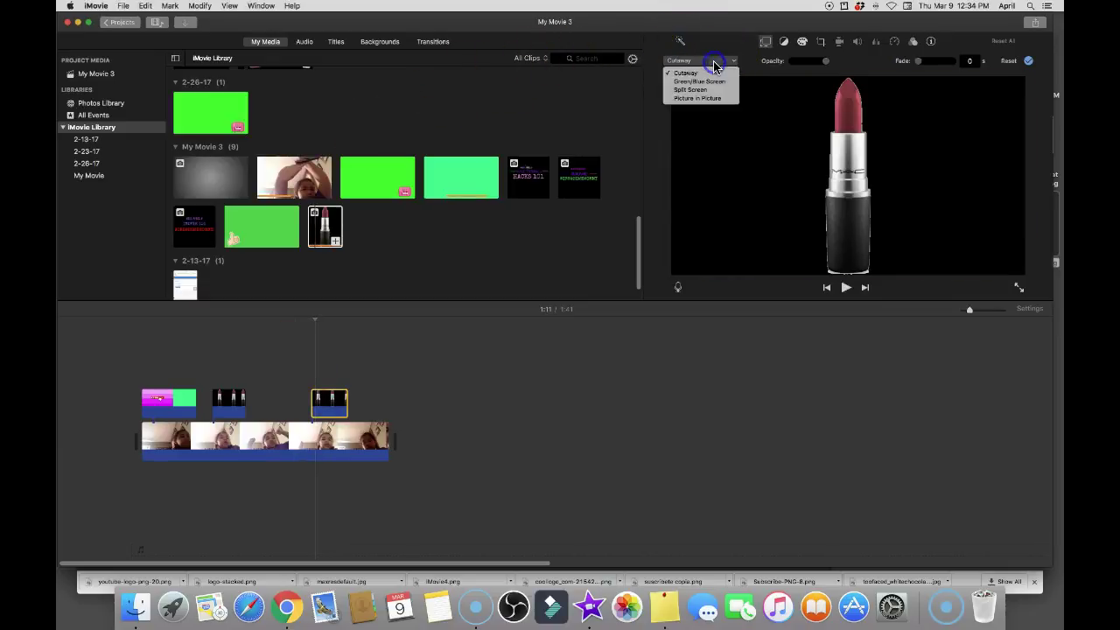
click(698, 98)
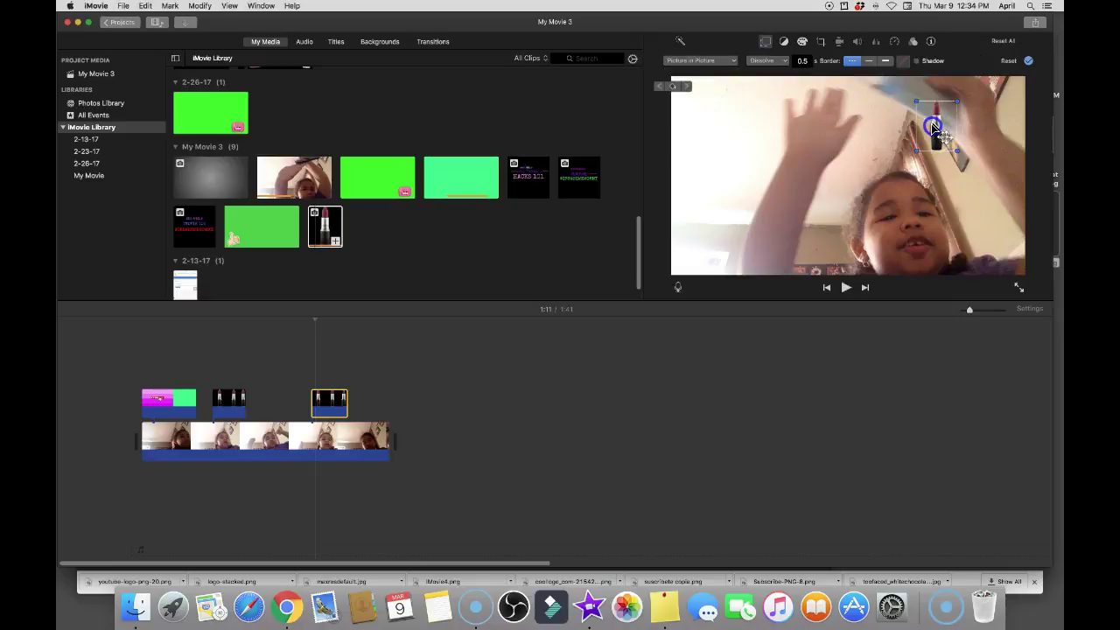
Step: Size the lipstick inset small and position it at the frame's upper-left edge
drag(934, 127, 763, 130)
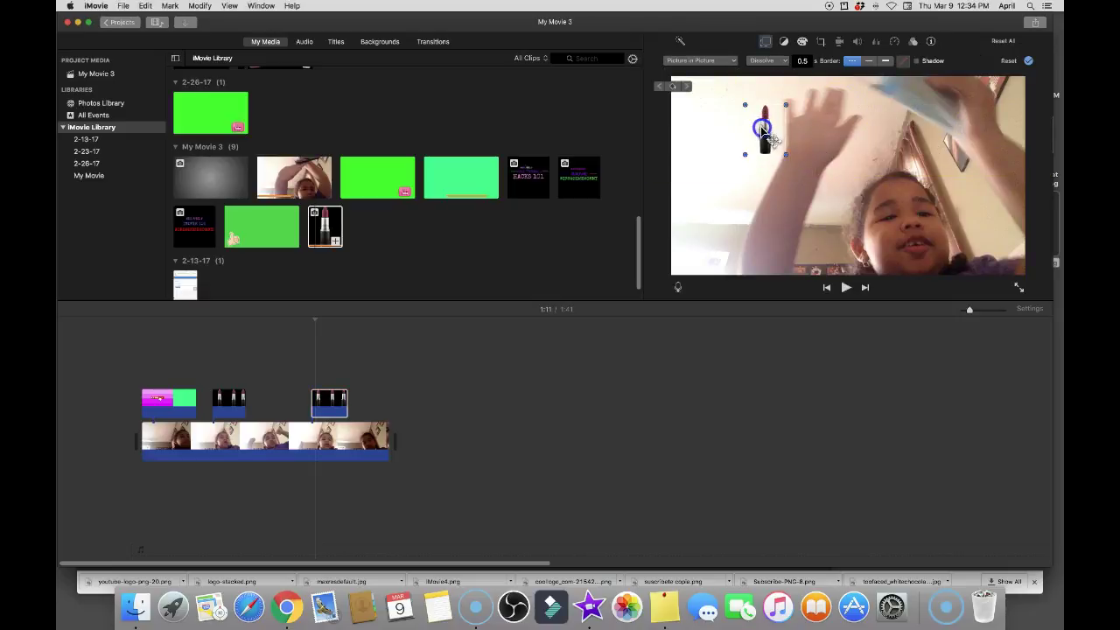
drag(806, 163, 803, 201)
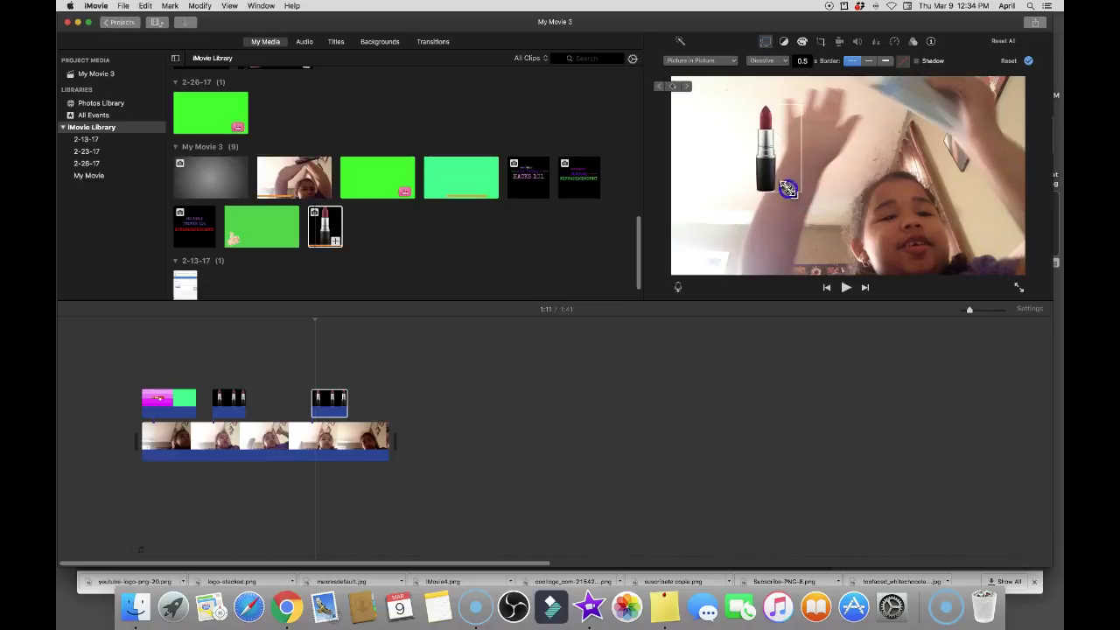
drag(787, 189, 778, 180)
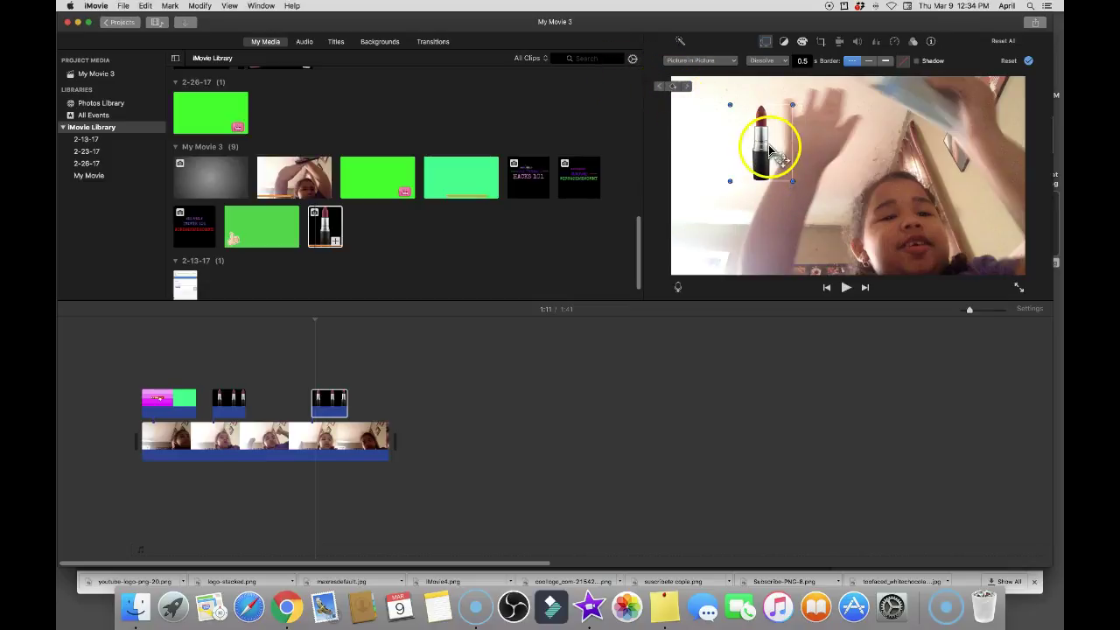
drag(762, 145, 668, 120)
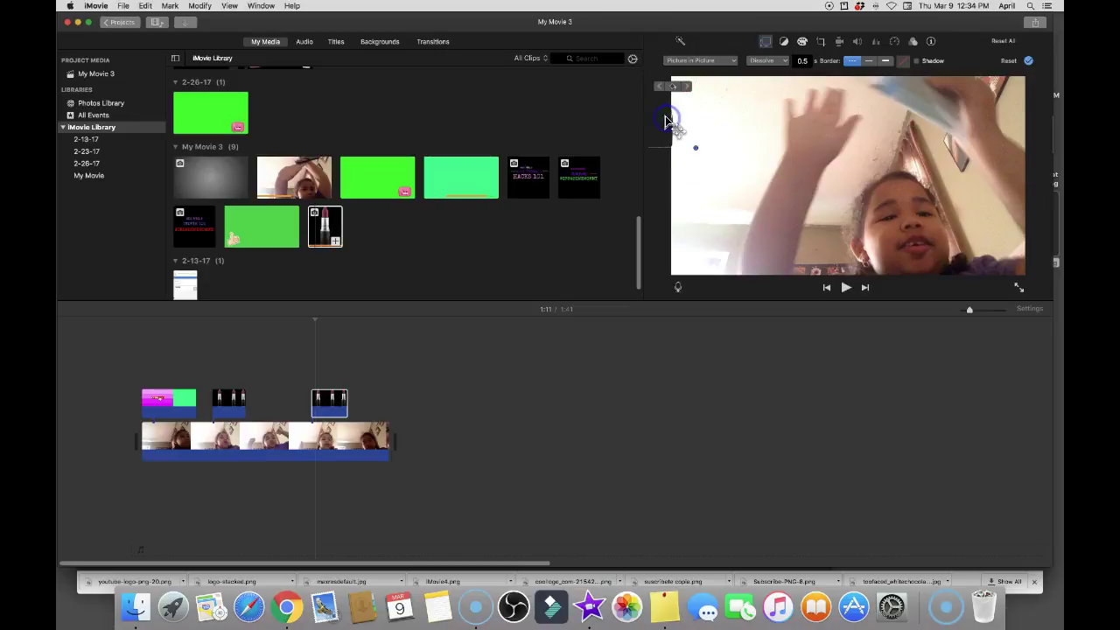
drag(665, 113, 673, 91)
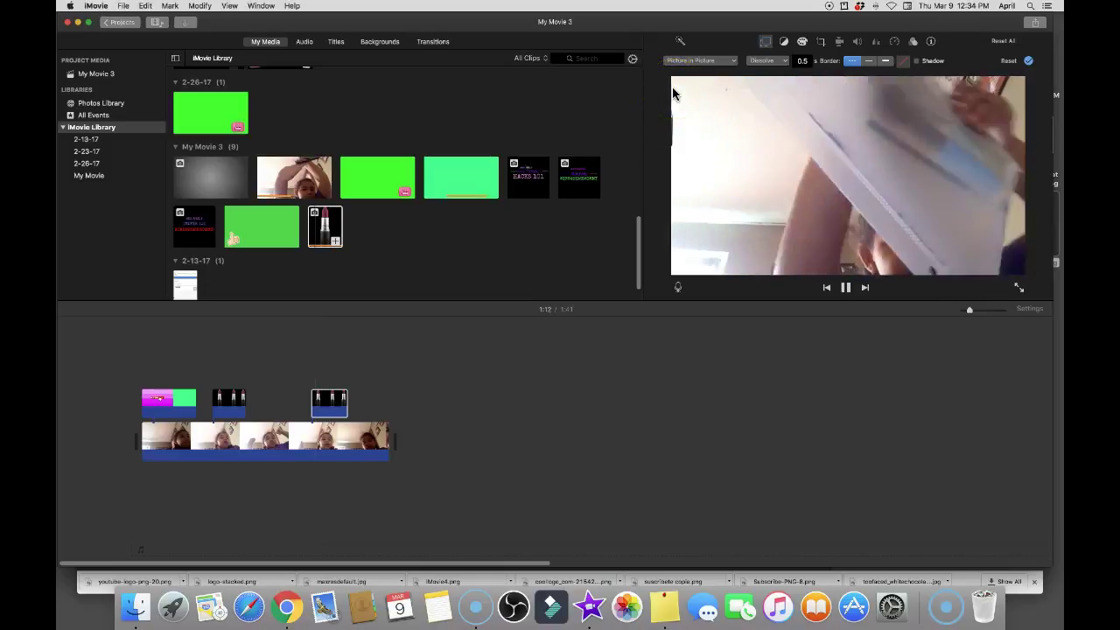
Step: Place the lipstick inset at the frame's left edge, previewing playback between adjustments
key(space)
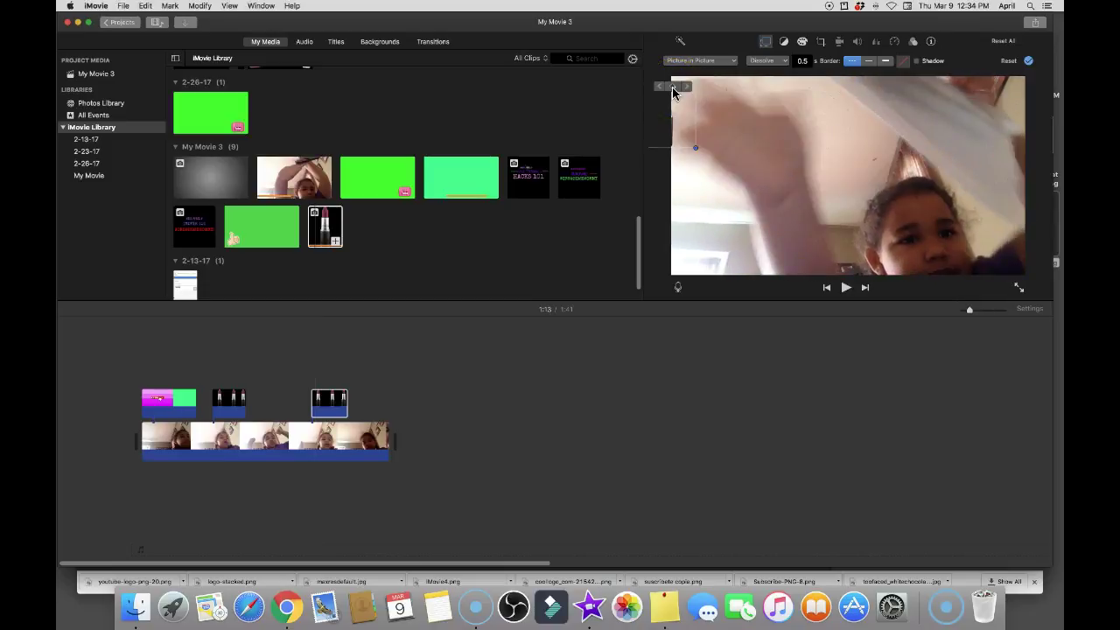
mouse_move(674, 91)
mouse_down()
mouse_move(705, 143)
mouse_move(670, 92)
mouse_up()
key(space)
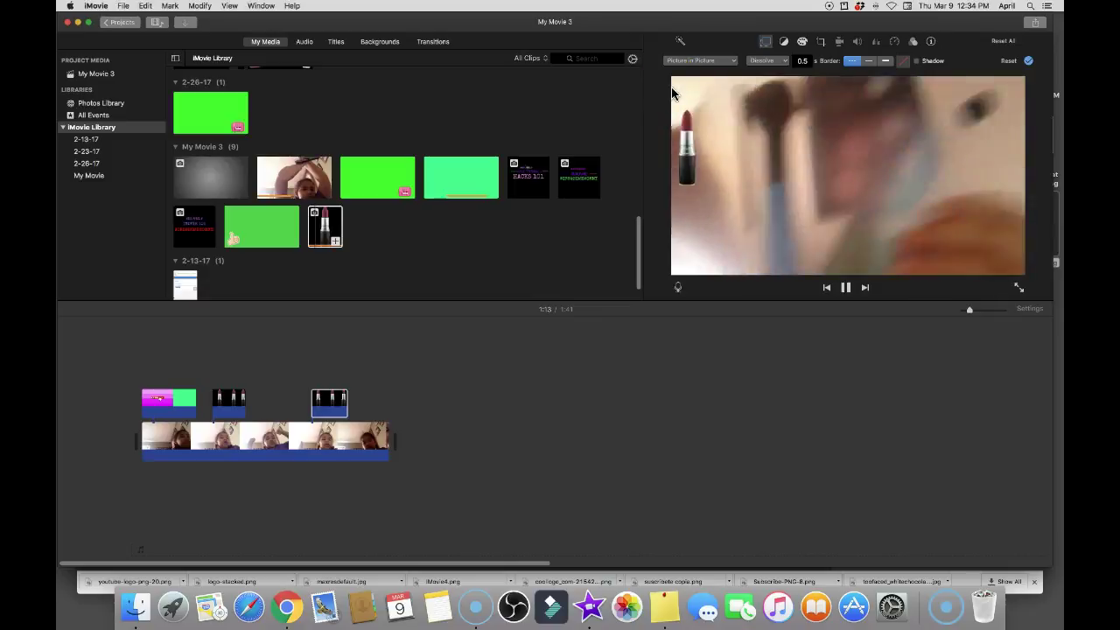
click(683, 119)
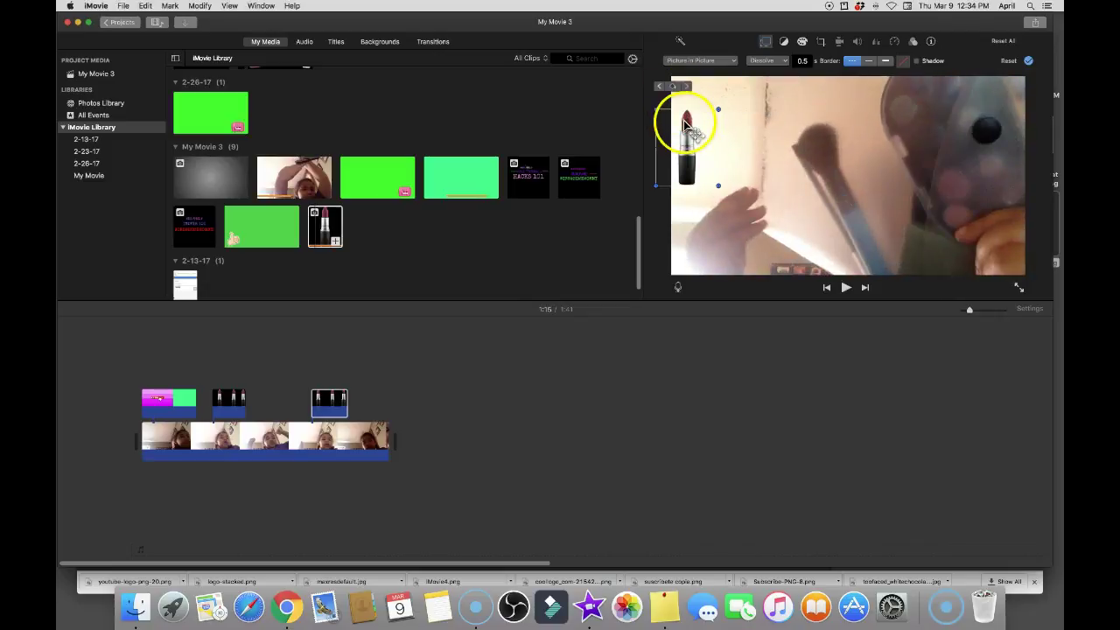
mouse_move(688, 125)
mouse_down()
mouse_move(700, 143)
mouse_move(672, 91)
mouse_move(689, 133)
mouse_up()
key(space)
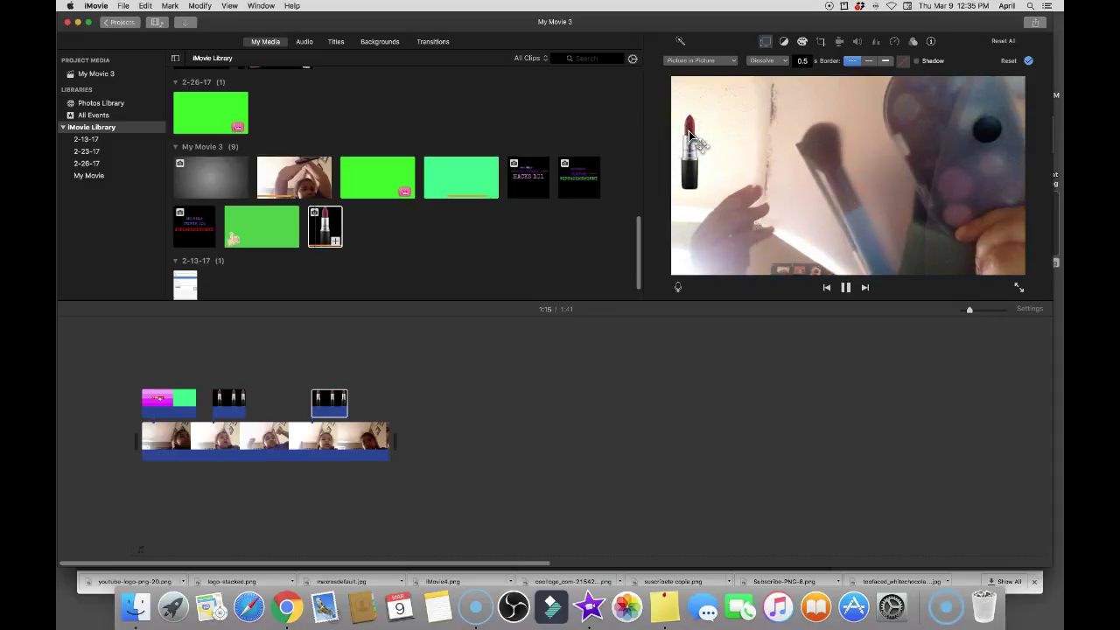
key(space)
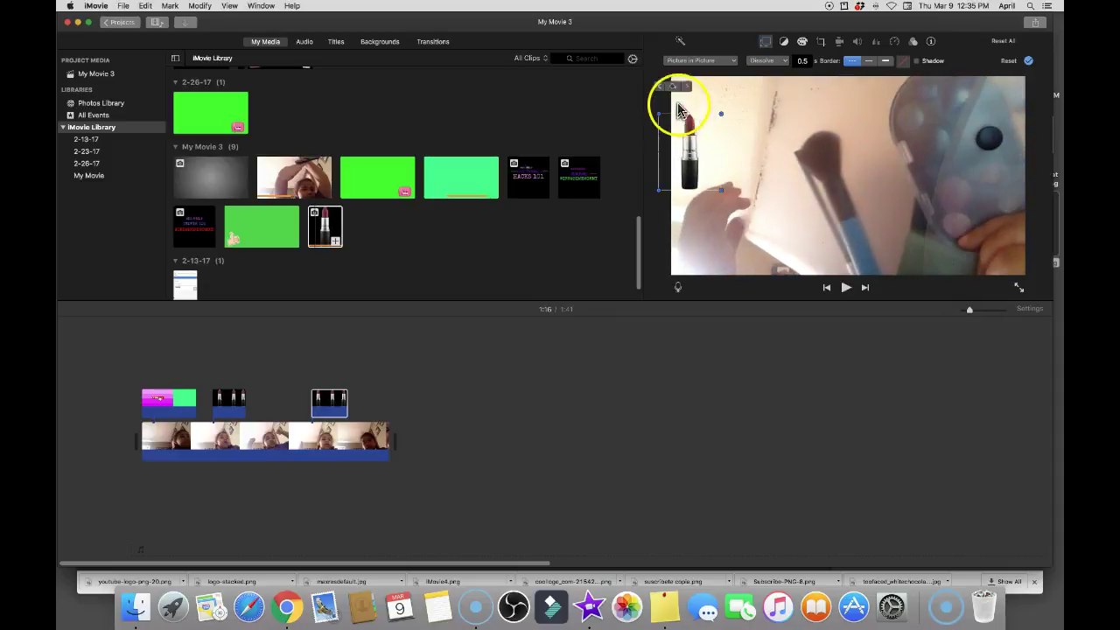
Step: Add a position keyframe, move the inset down and right, and preview it
click(678, 91)
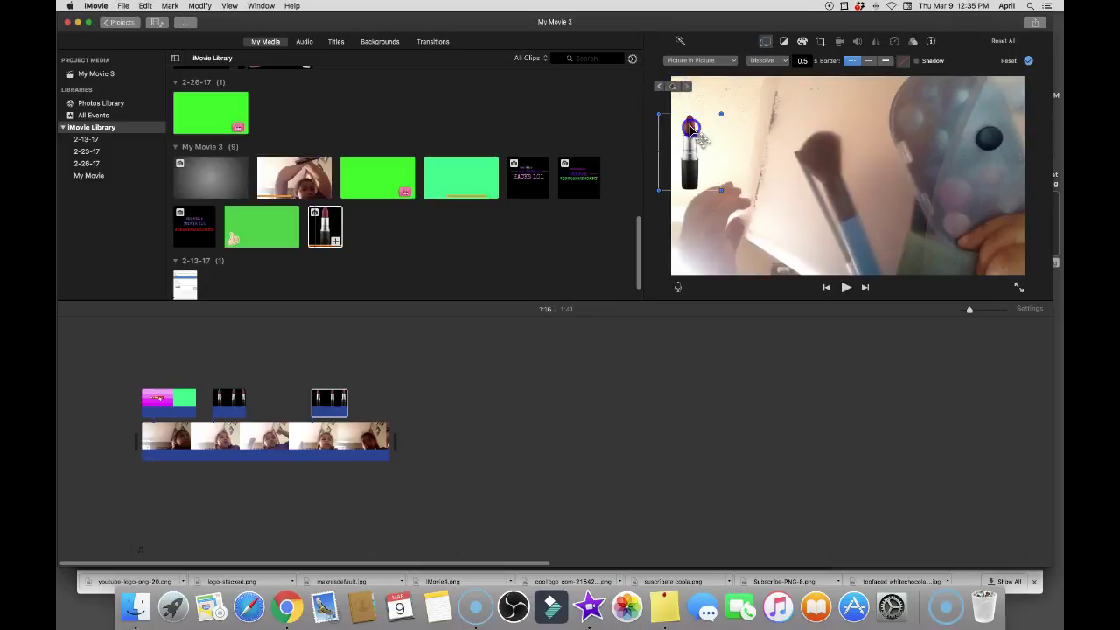
drag(691, 129, 703, 154)
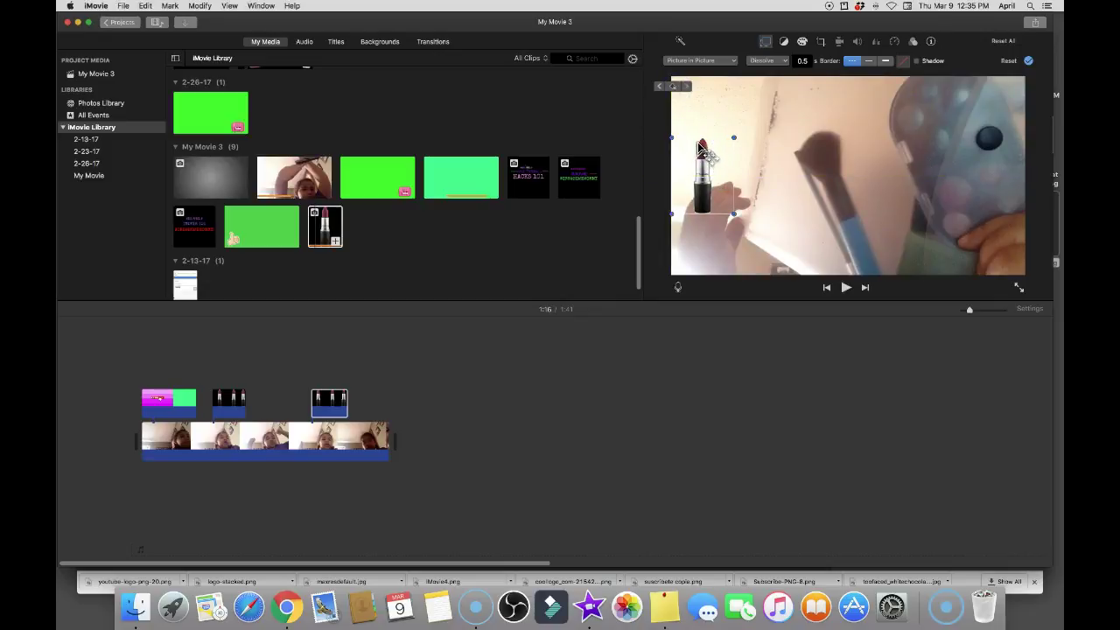
key(space)
click(679, 107)
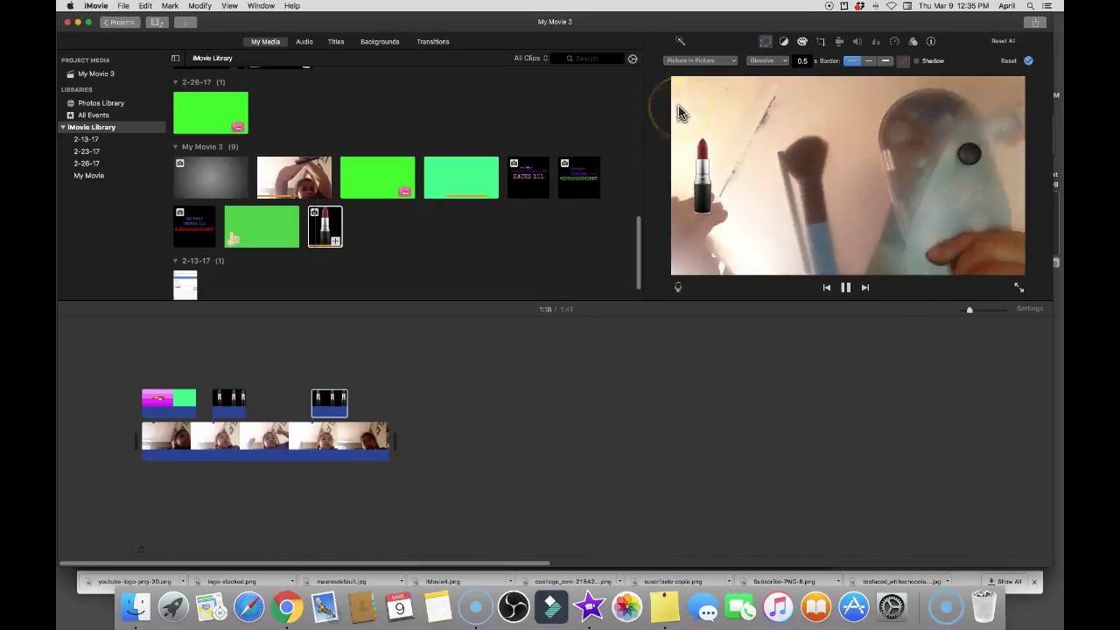
key(space)
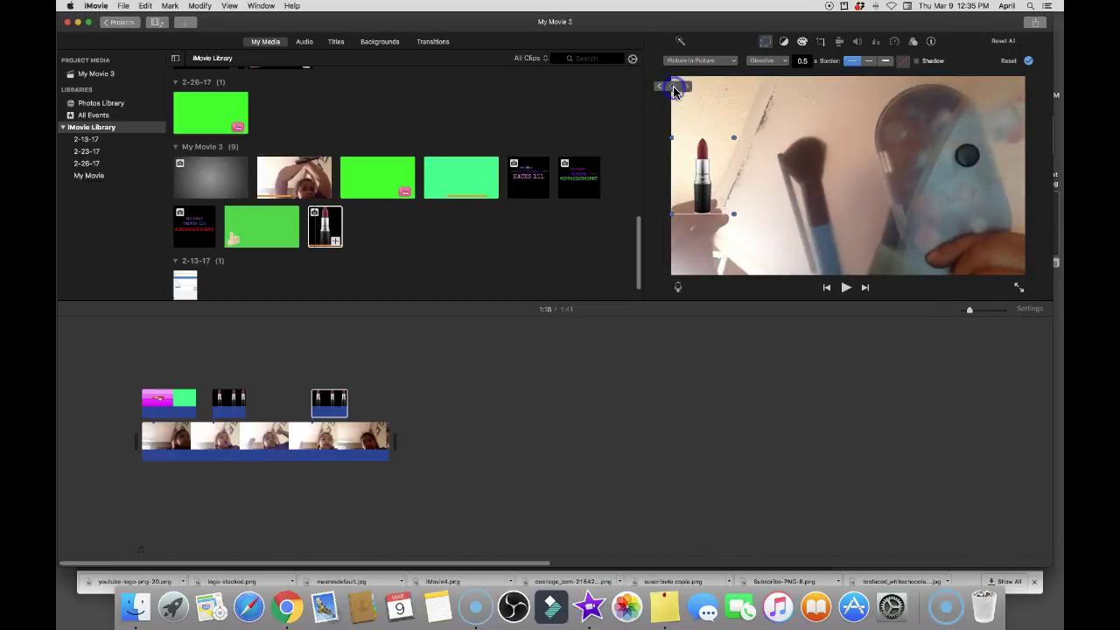
Step: Move the inset toward the centre and enlarge it in the lower left
drag(694, 163, 733, 180)
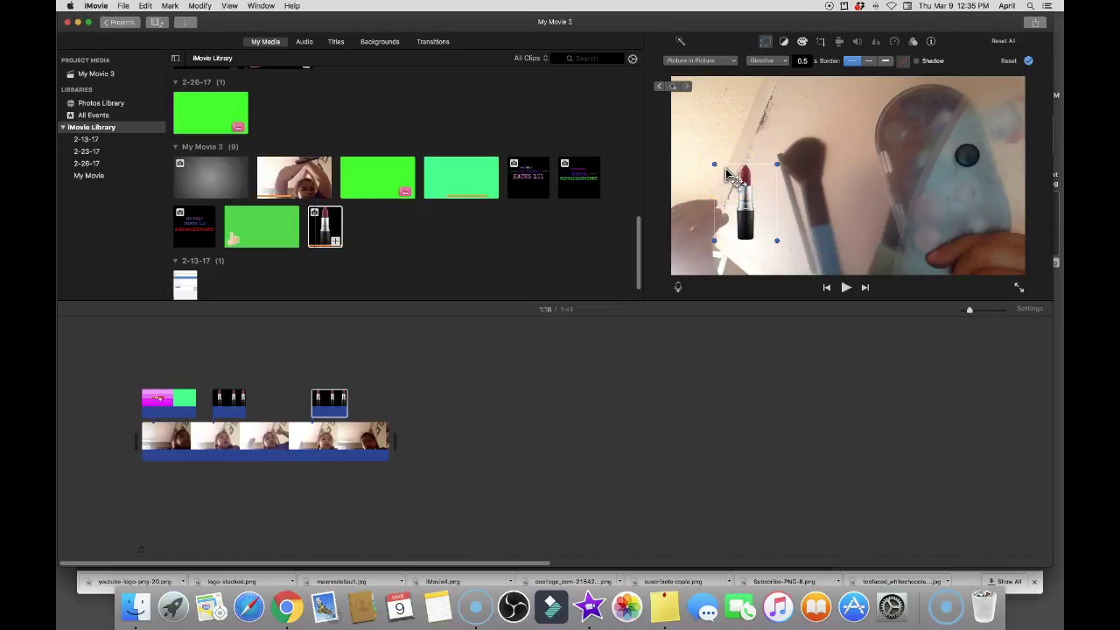
click(680, 113)
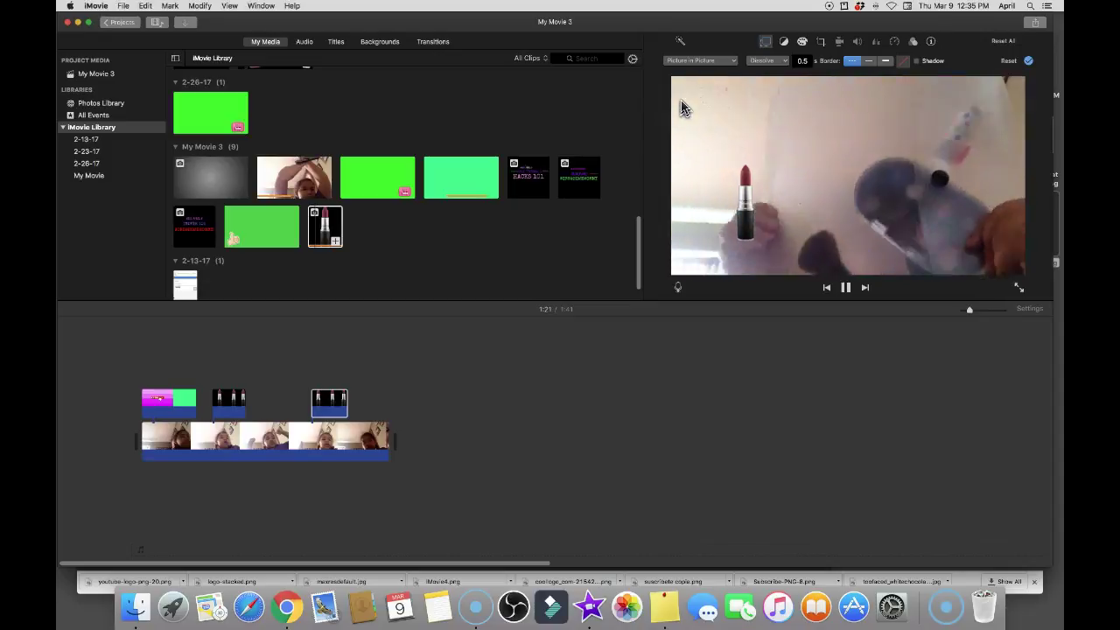
key(space)
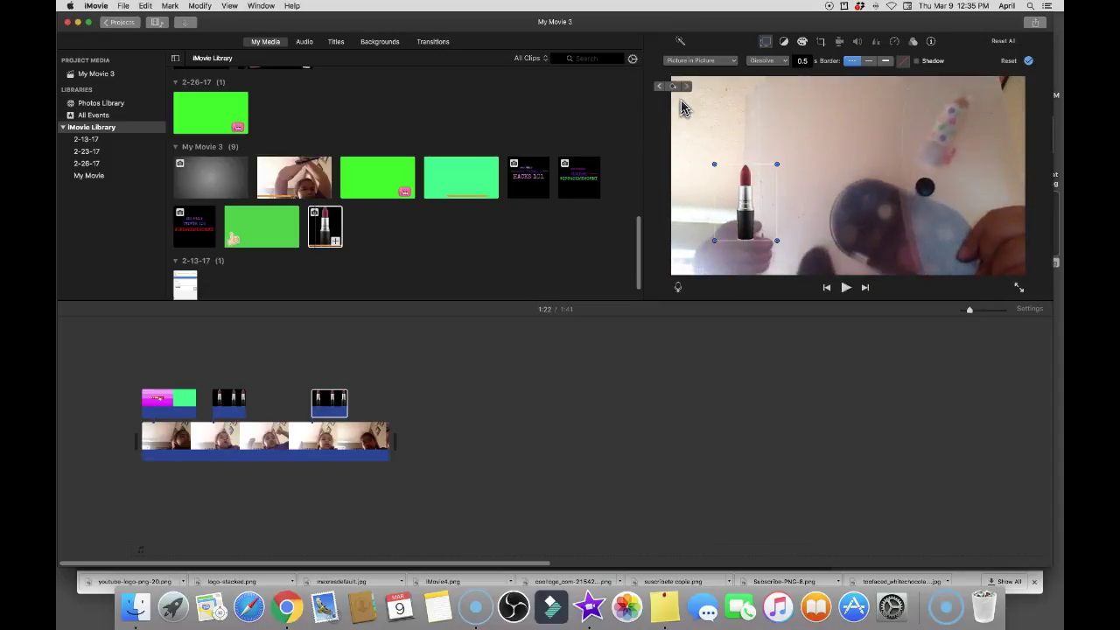
click(737, 205)
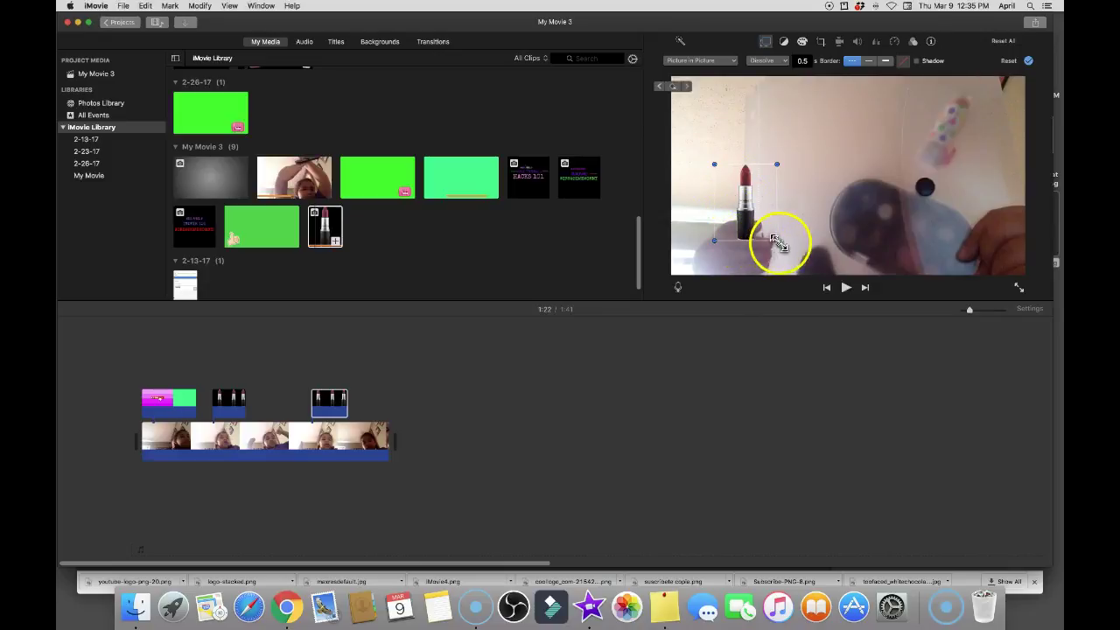
mouse_move(781, 243)
mouse_down()
mouse_move(811, 255)
mouse_move(759, 248)
mouse_up()
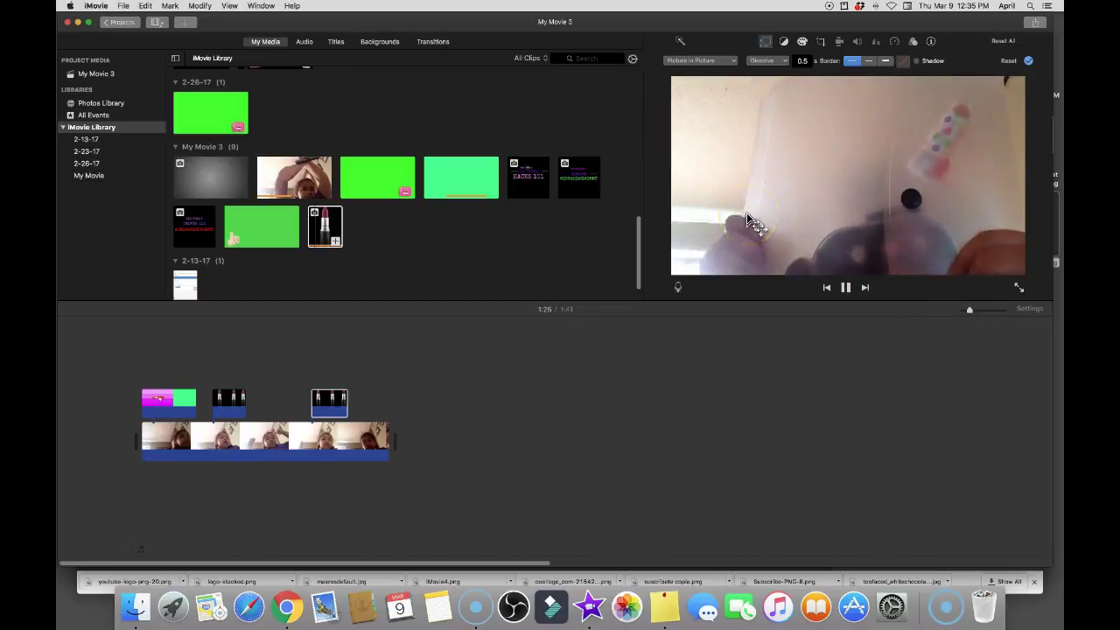
Step: Lengthen the lipstick overlay clip to 32.2 s and reset the inset to its keyframed size
key(space)
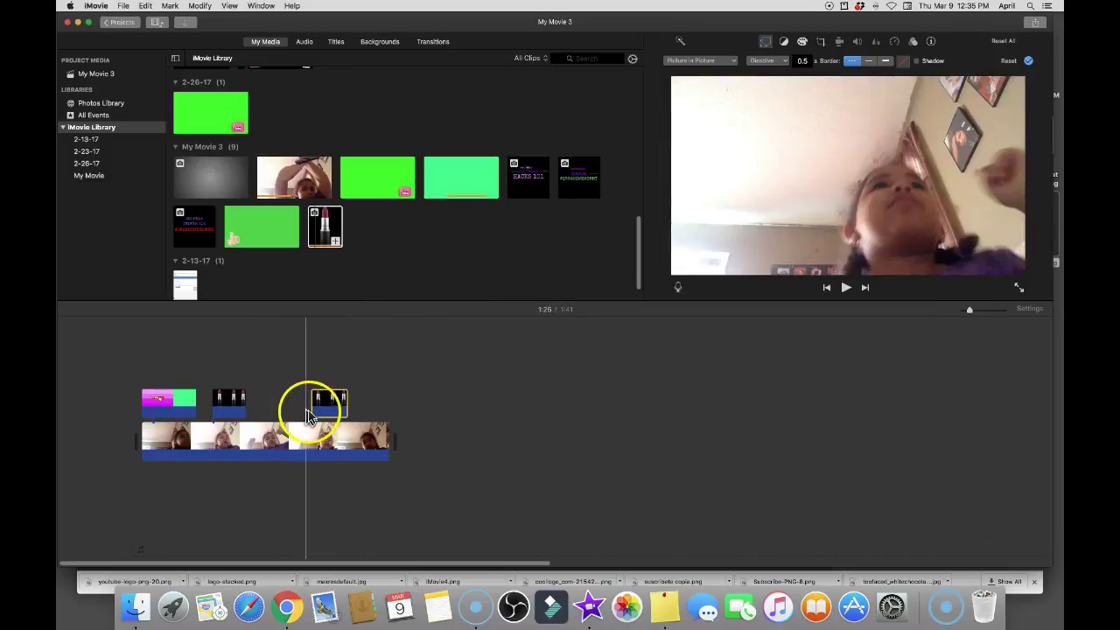
drag(347, 414, 393, 425)
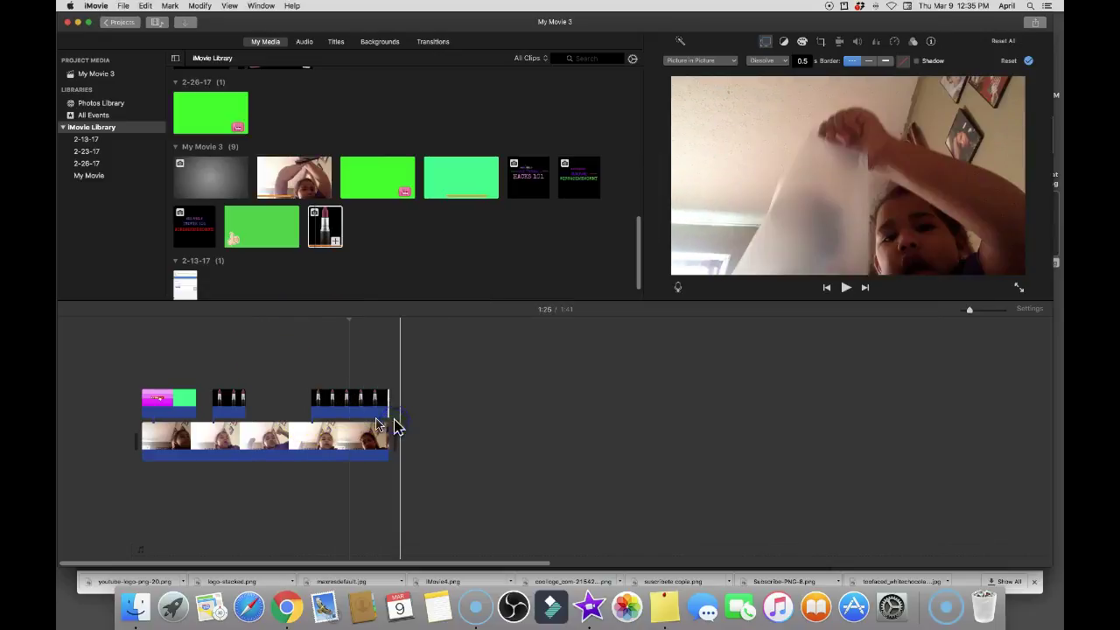
click(350, 398)
drag(775, 239, 795, 251)
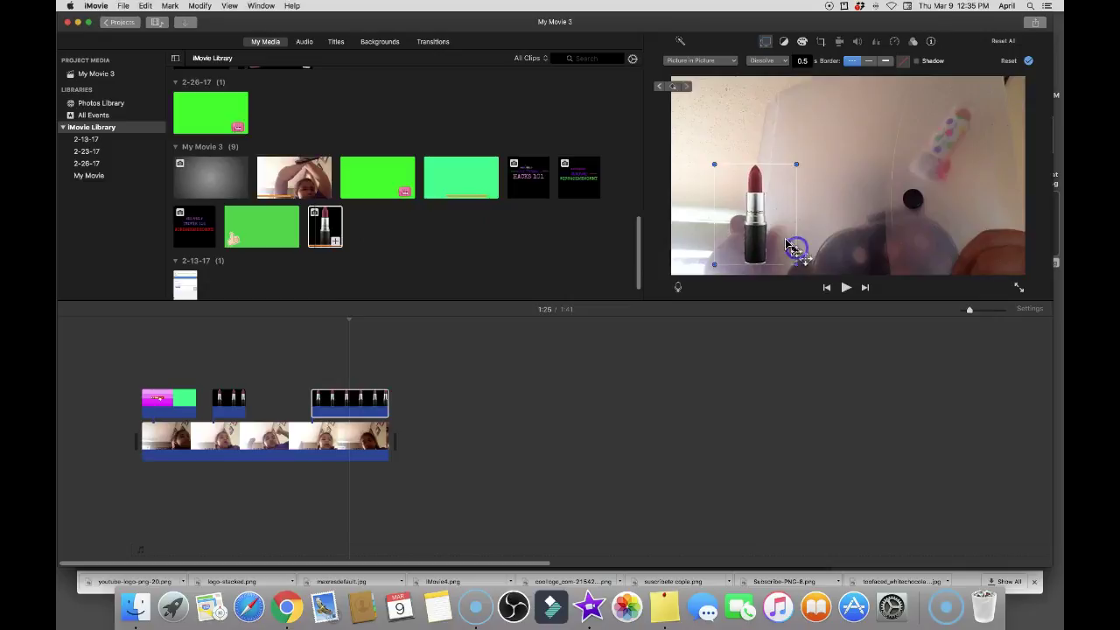
click(674, 89)
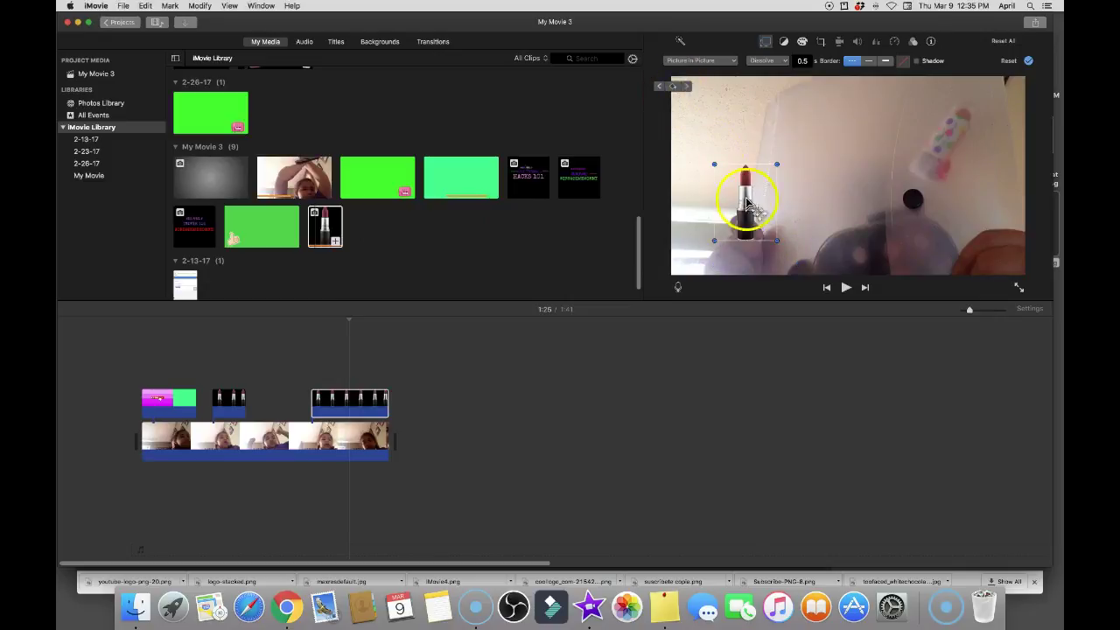
Step: Keyframe the inset moved to the top centre of the frame and preview the motion
key(space)
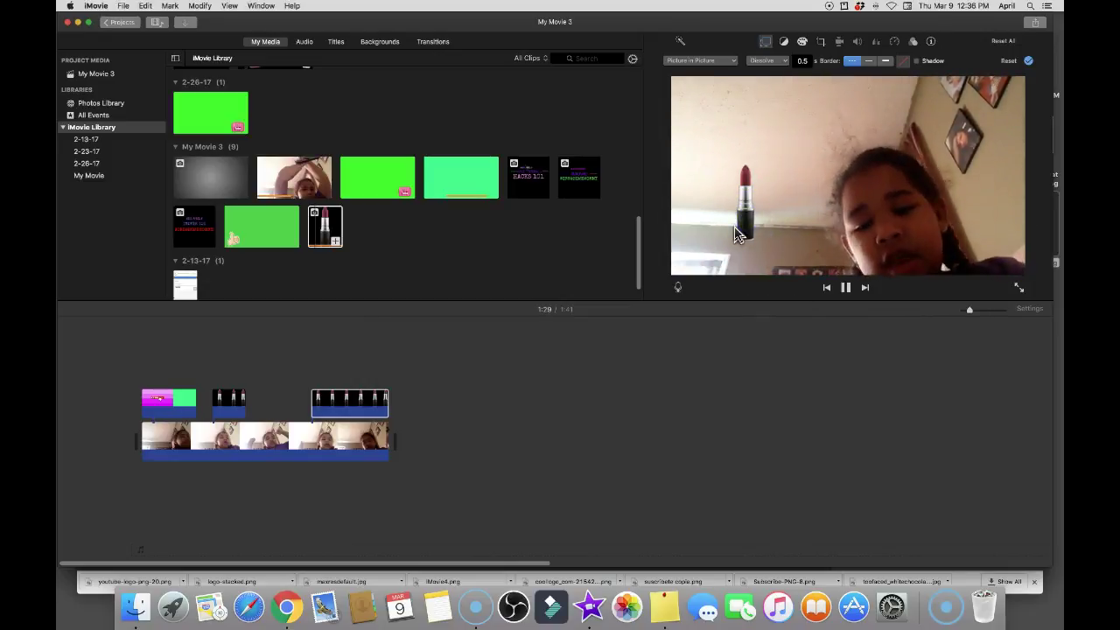
key(space)
click(746, 225)
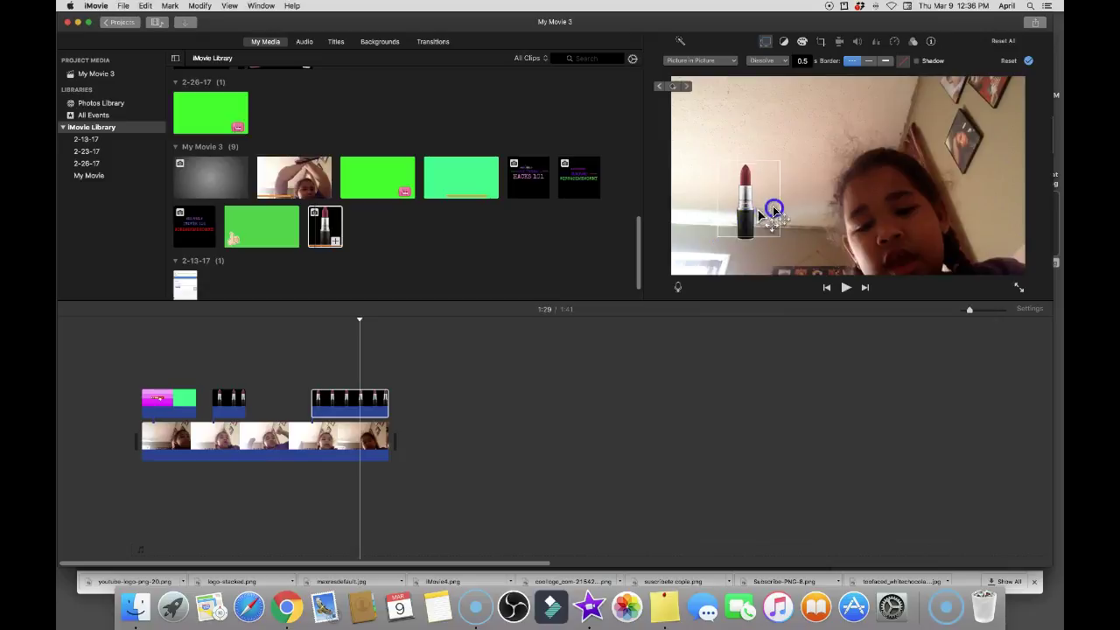
drag(774, 210, 852, 138)
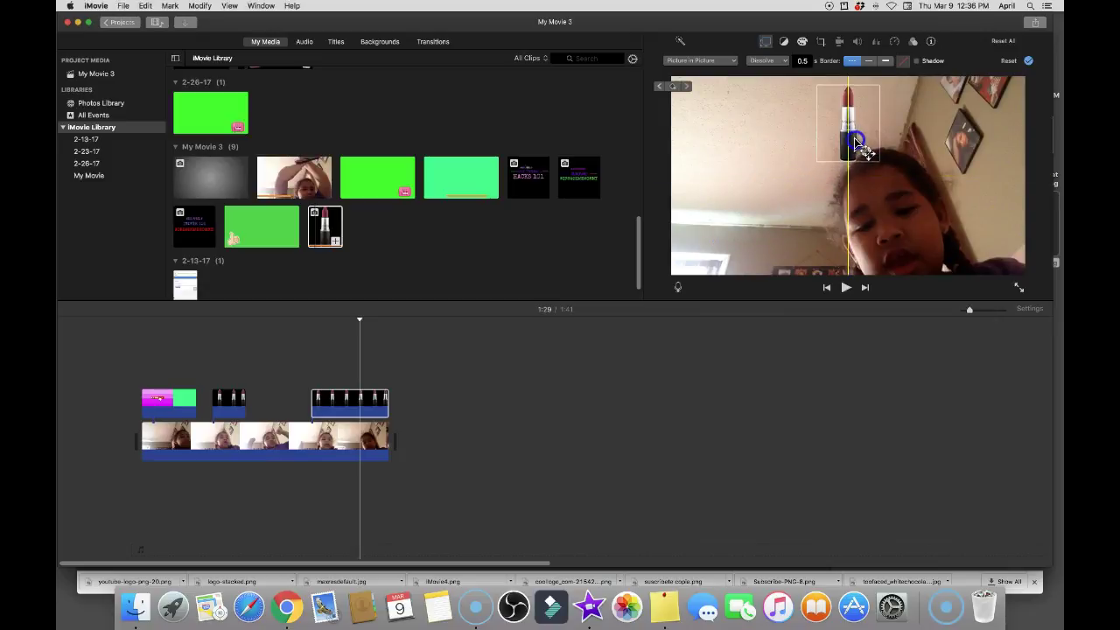
click(679, 86)
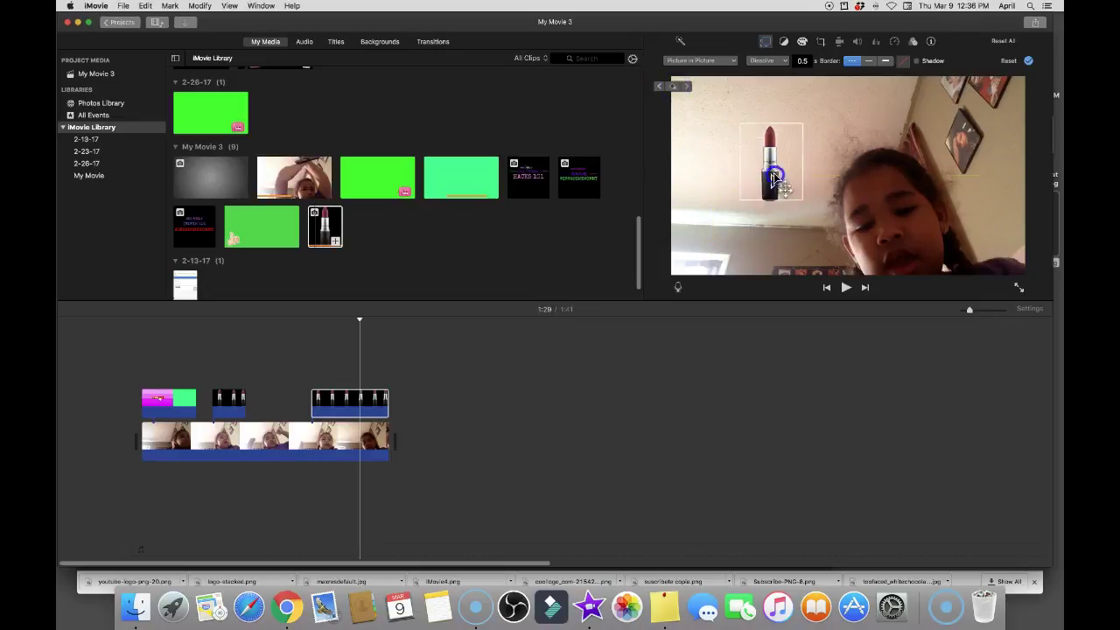
key(space)
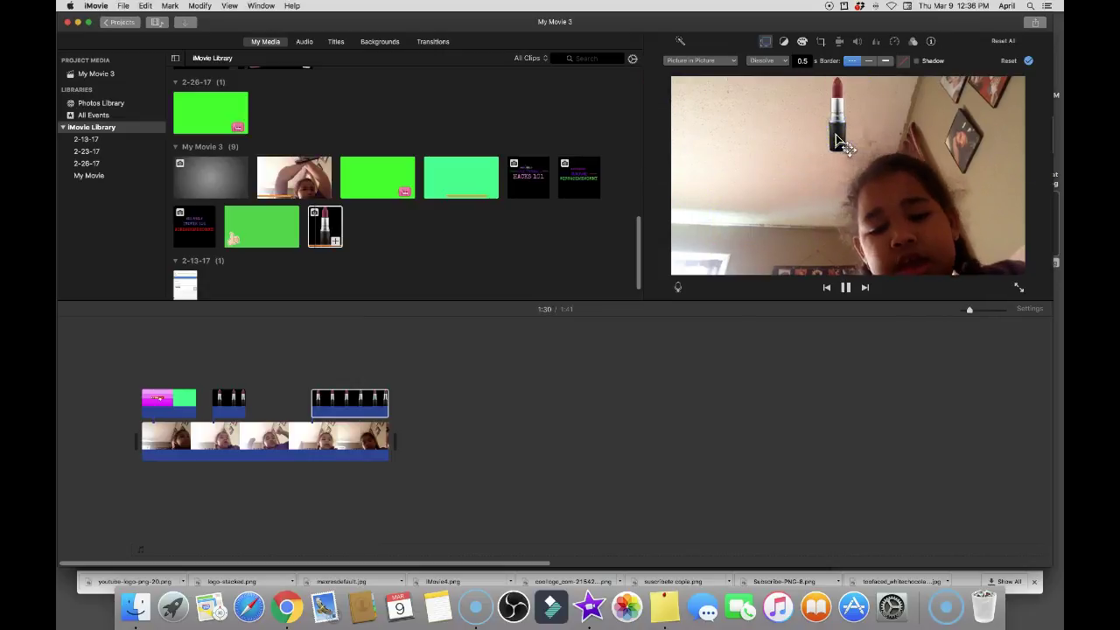
key(space)
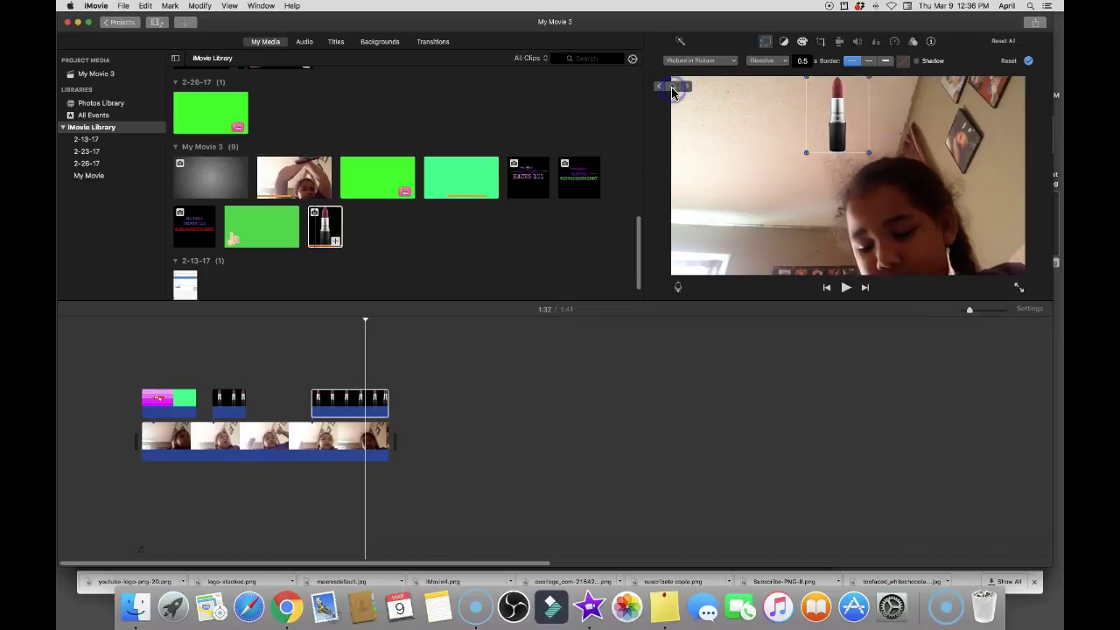
Step: Keyframe the inset at the lower-right corner around 1:36, then stop and return to 1:09
key(space)
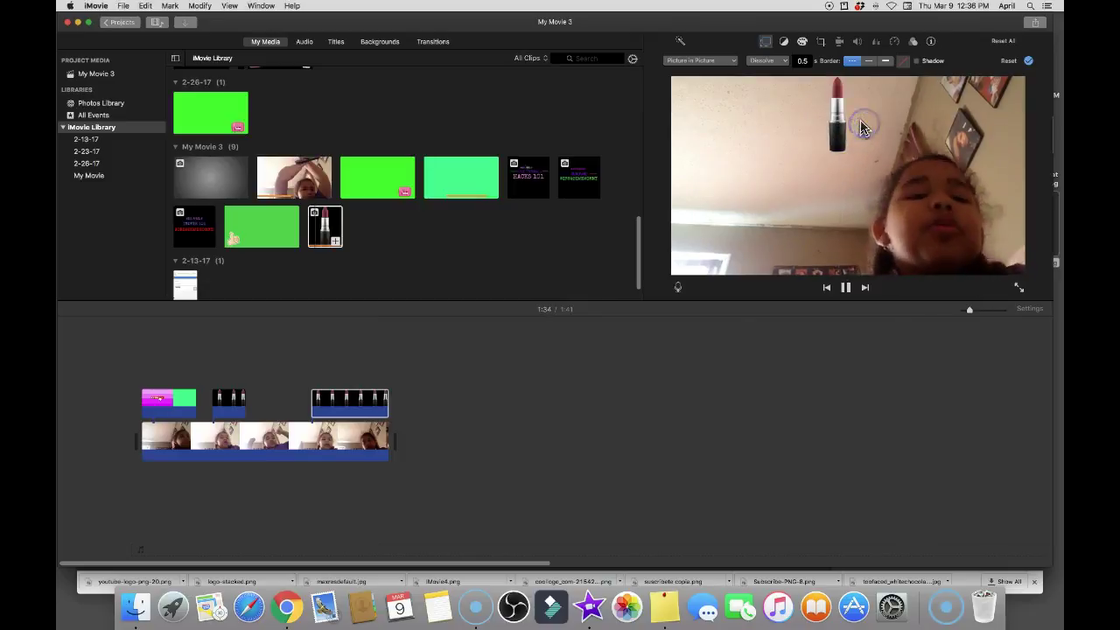
key(space)
drag(874, 126, 877, 126)
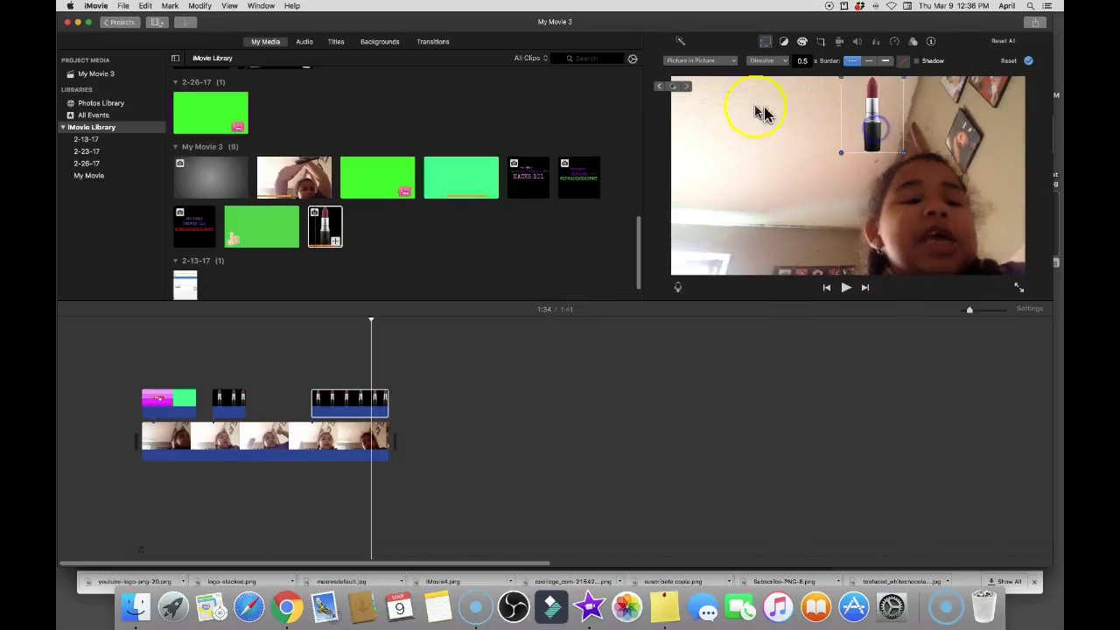
key(space)
key(space)
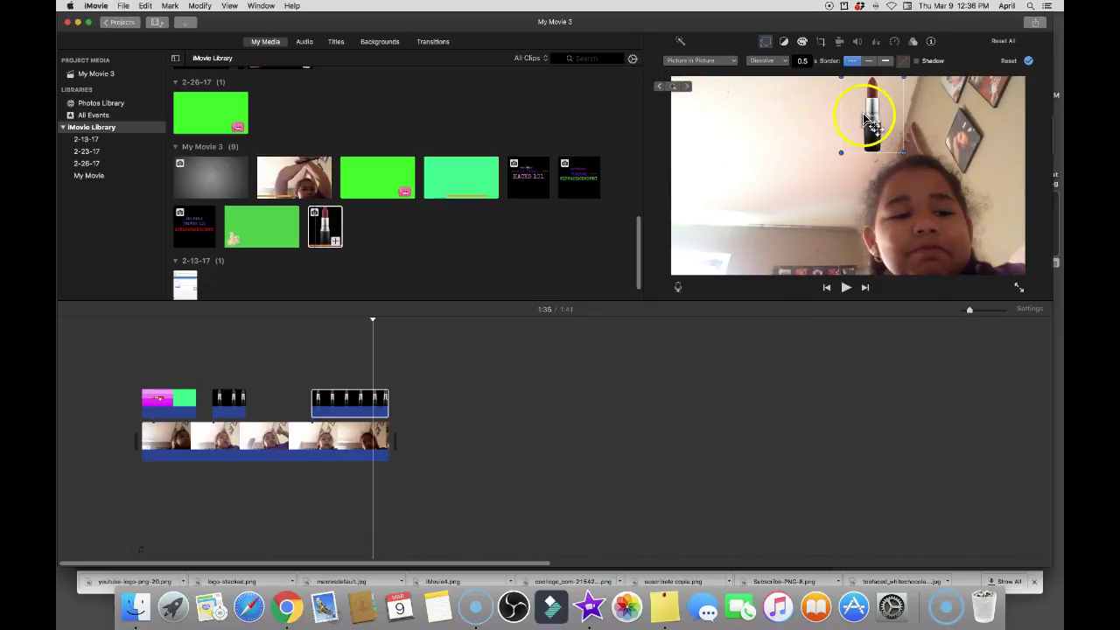
drag(888, 117, 998, 231)
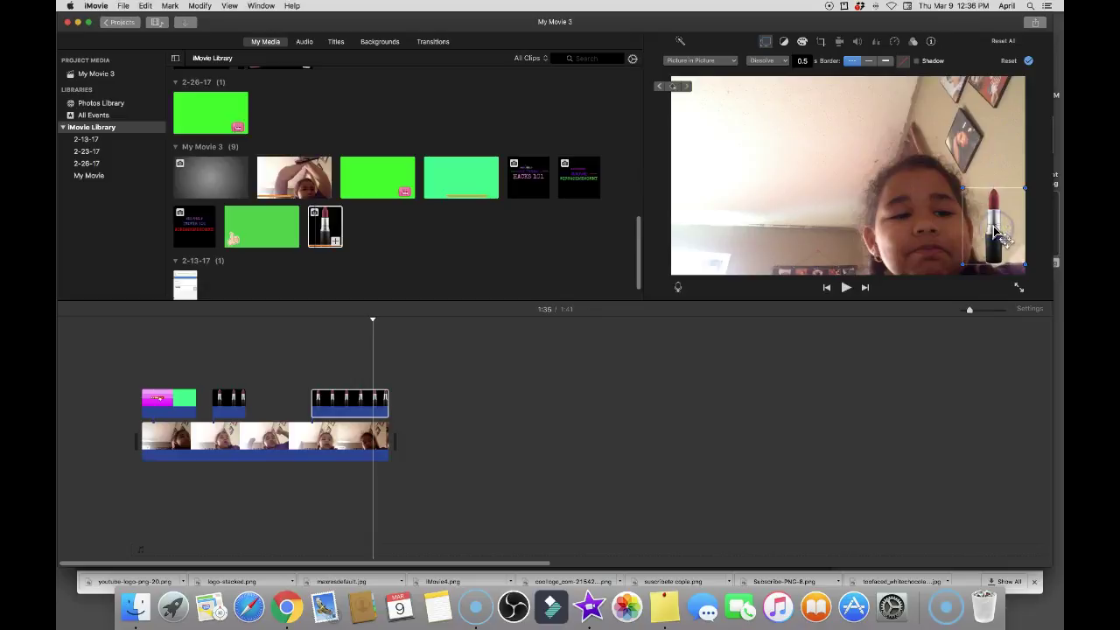
key(space)
key(space)
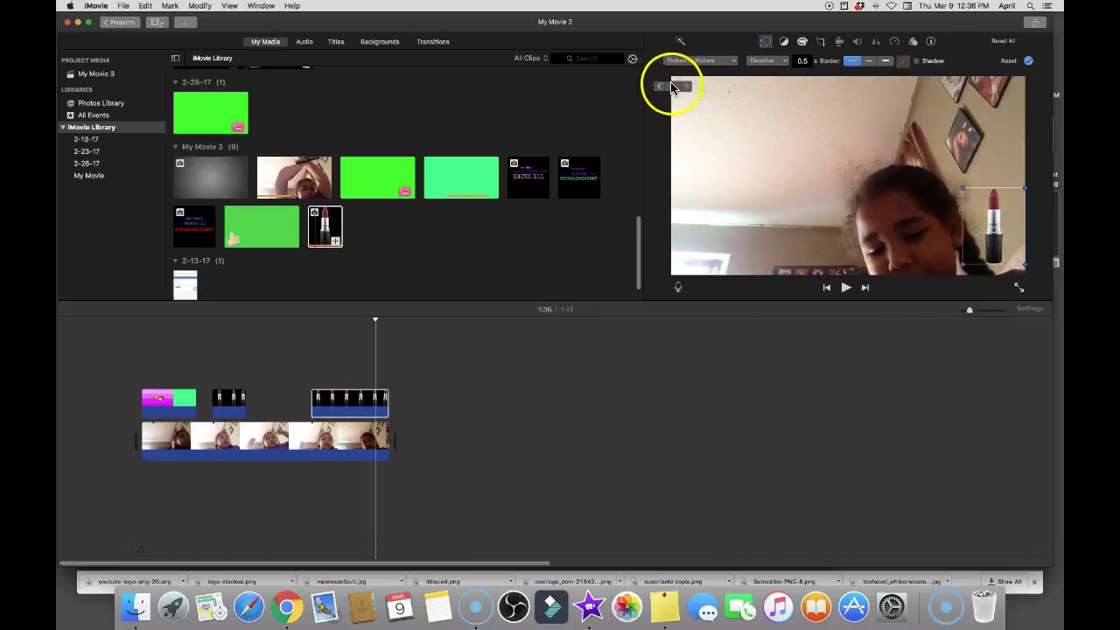
click(672, 86)
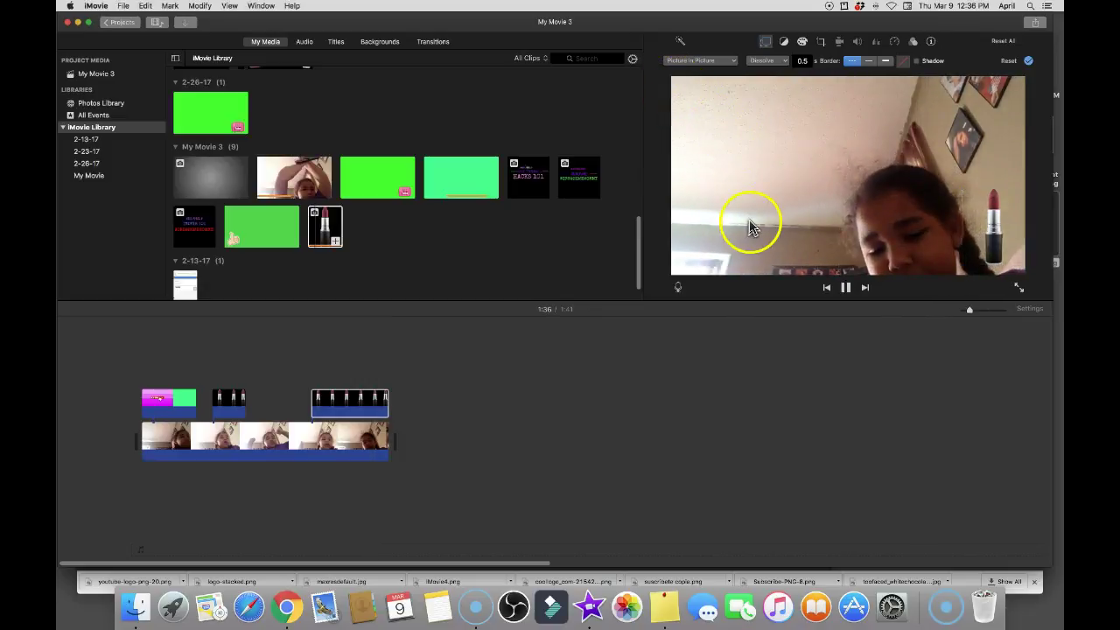
click(841, 292)
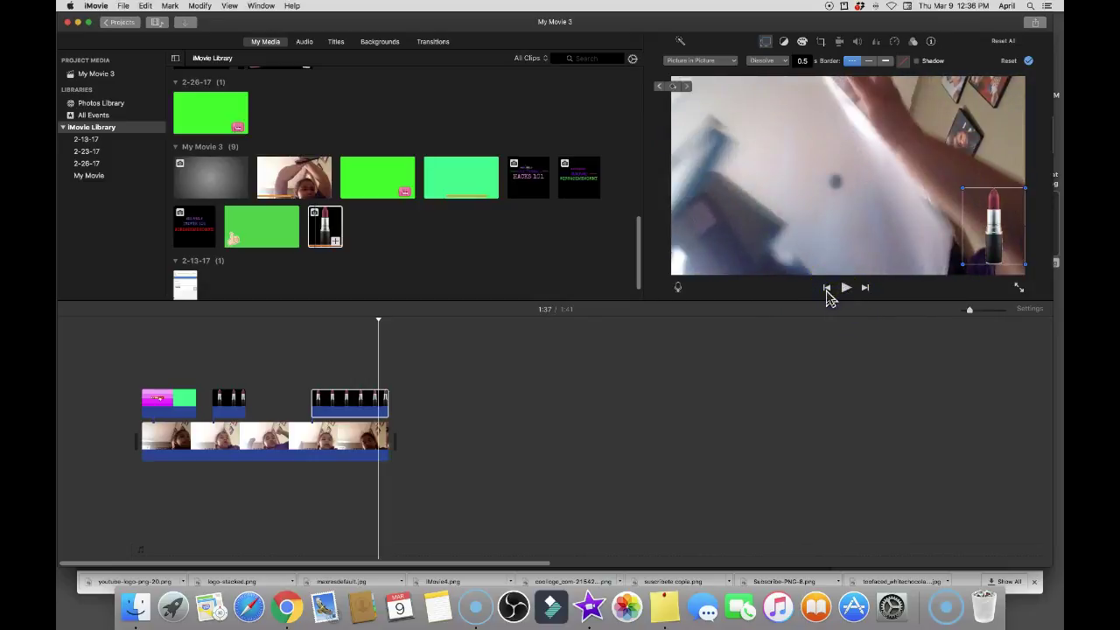
click(826, 291)
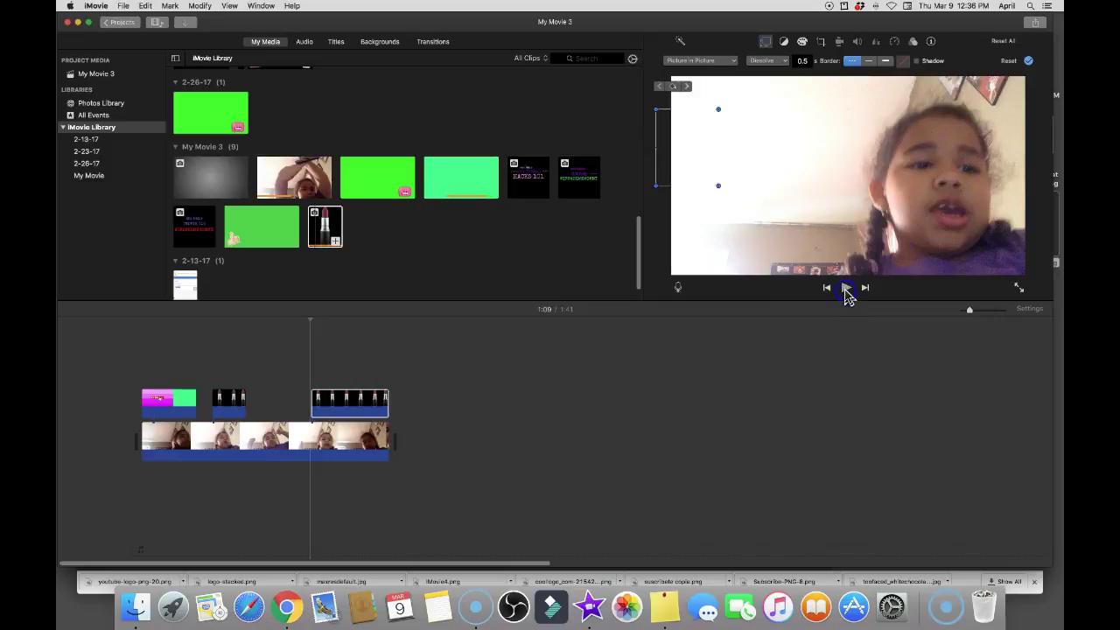
Step: Preview the animated lipstick picture-in-picture overlay, then move the playhead back near the movie's start
click(846, 291)
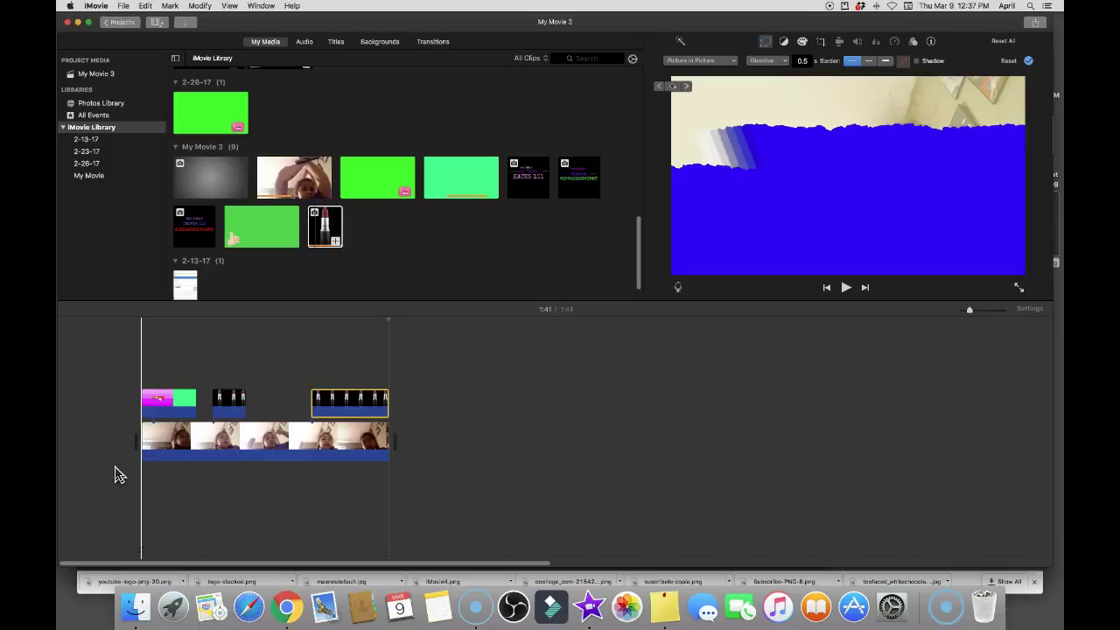
drag(138, 450, 420, 427)
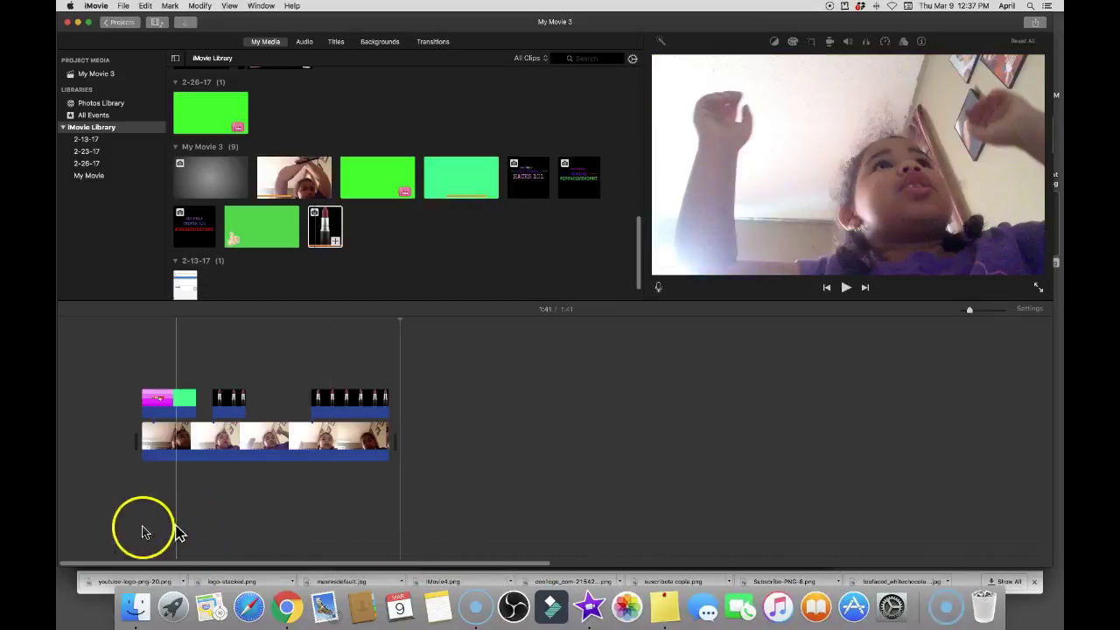